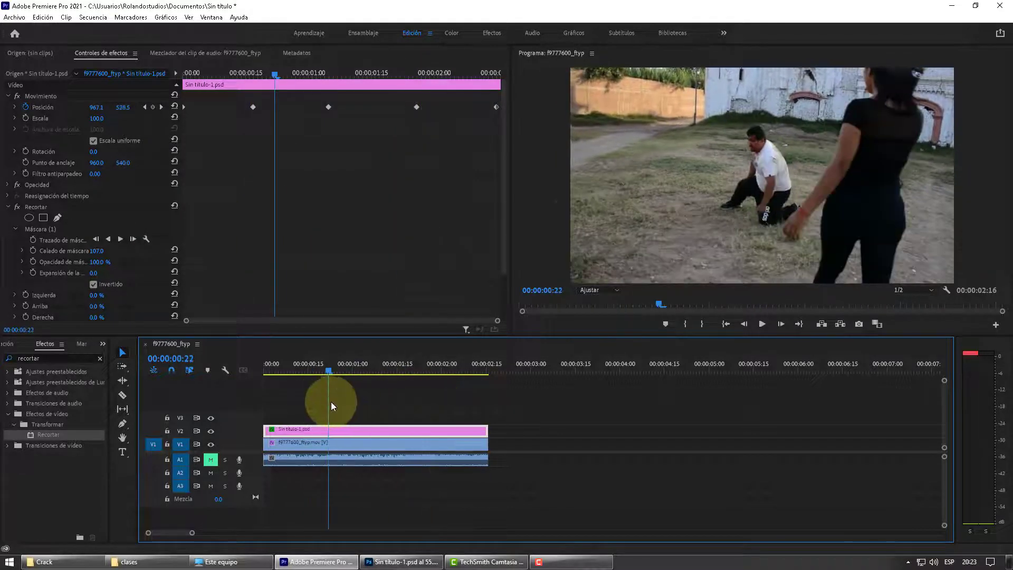
# Step: Examine the finished composite by scrubbing the sequence, selecting the Recortar effect's mask and toggling the V2 track's visibility
pyautogui.click(615, 112)
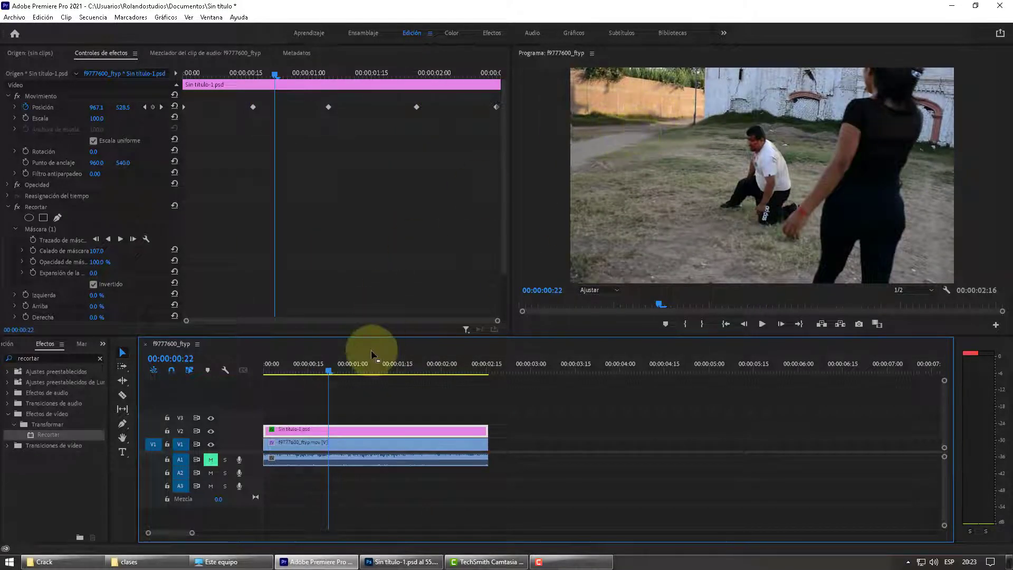
pyautogui.moveTo(364, 368); pyautogui.dragTo(340, 366)
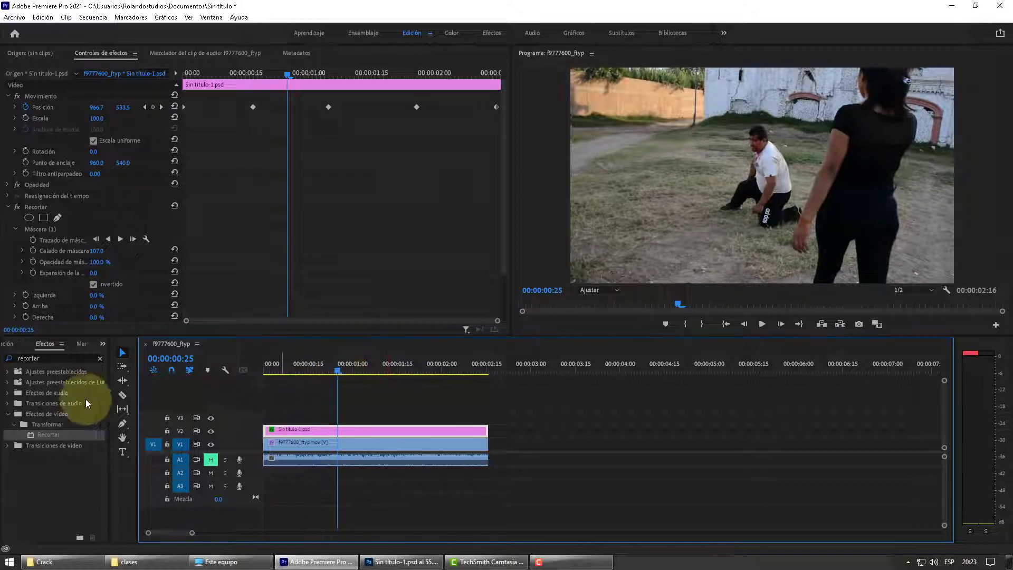
pyautogui.click(46, 230)
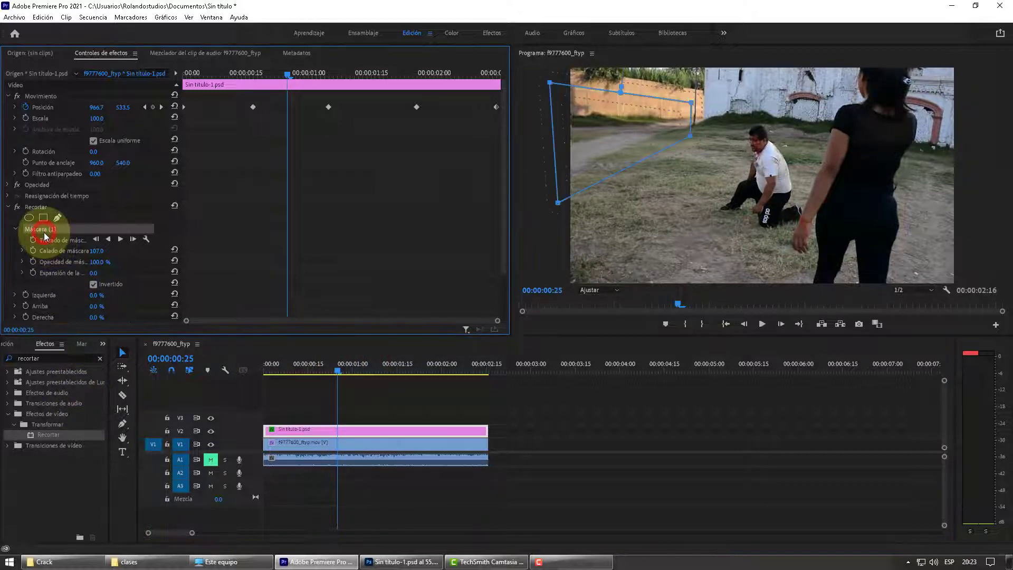
pyautogui.moveTo(338, 369); pyautogui.dragTo(374, 376)
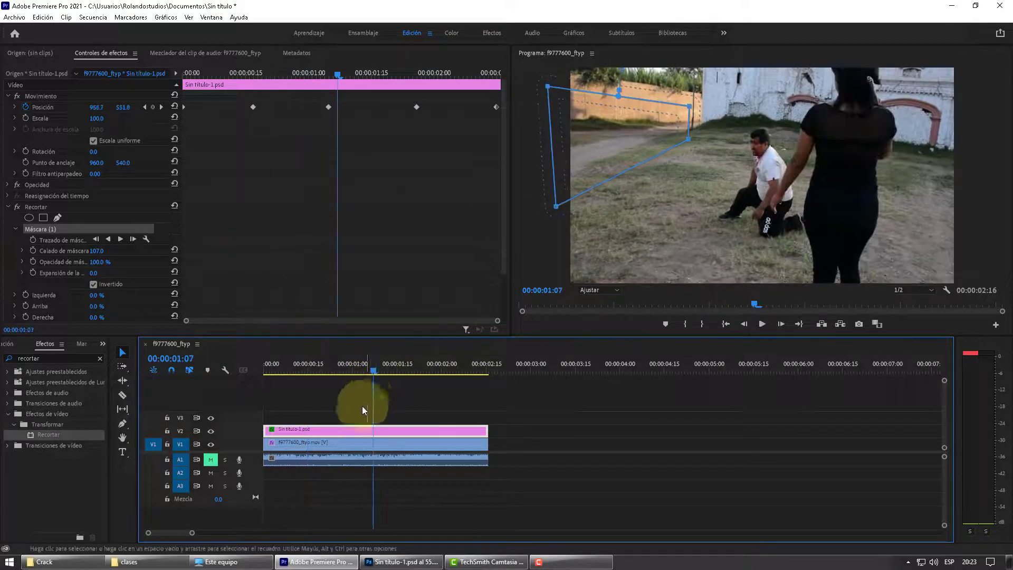
pyautogui.click(211, 431)
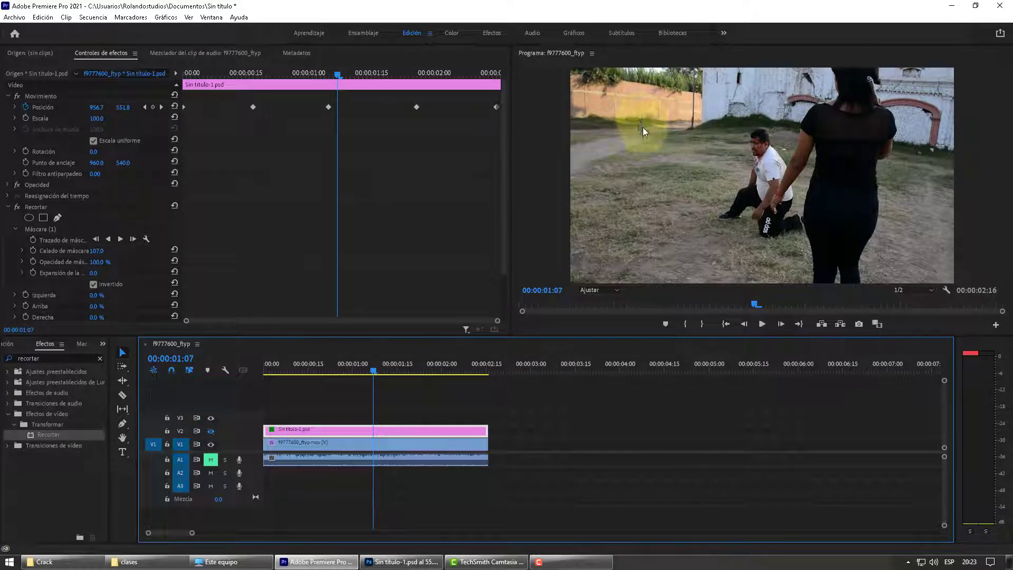
pyautogui.moveTo(348, 372); pyautogui.dragTo(376, 374)
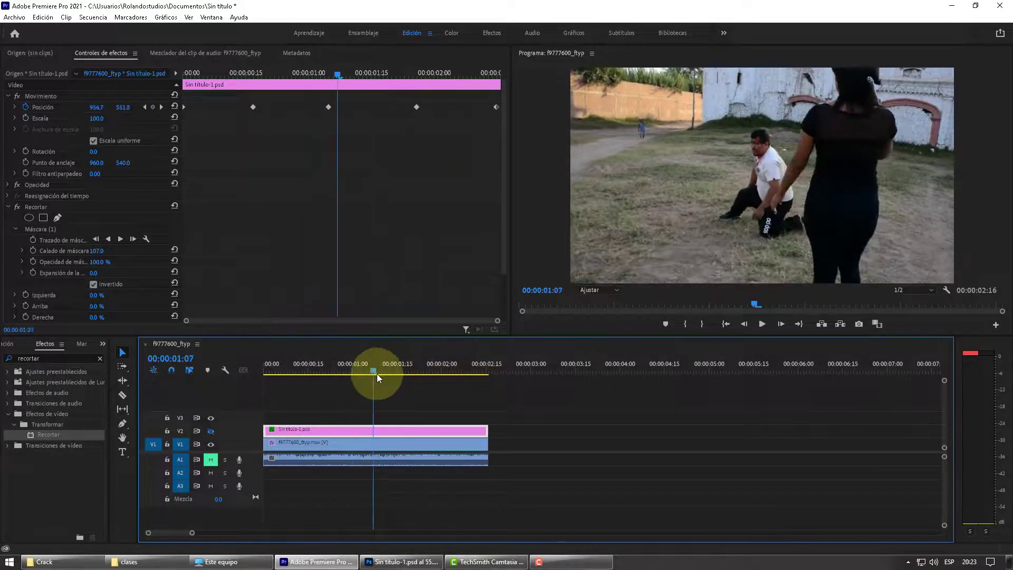
pyautogui.click(210, 417)
pyautogui.click(210, 432)
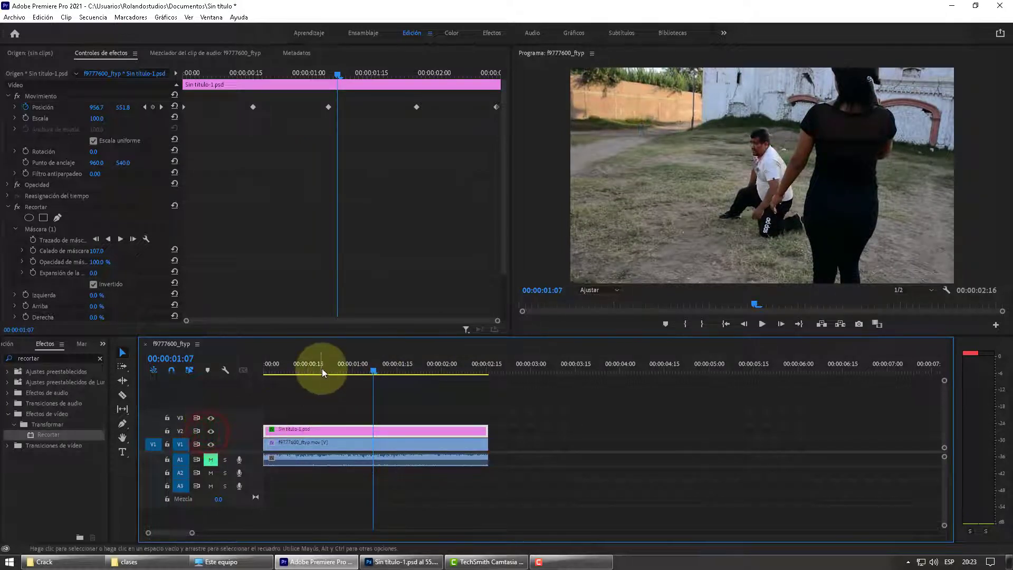
pyautogui.moveTo(321, 373)
pyautogui.mouseDown()
pyautogui.moveTo(277, 372)
pyautogui.moveTo(475, 374)
pyautogui.moveTo(308, 383)
pyautogui.mouseUp()
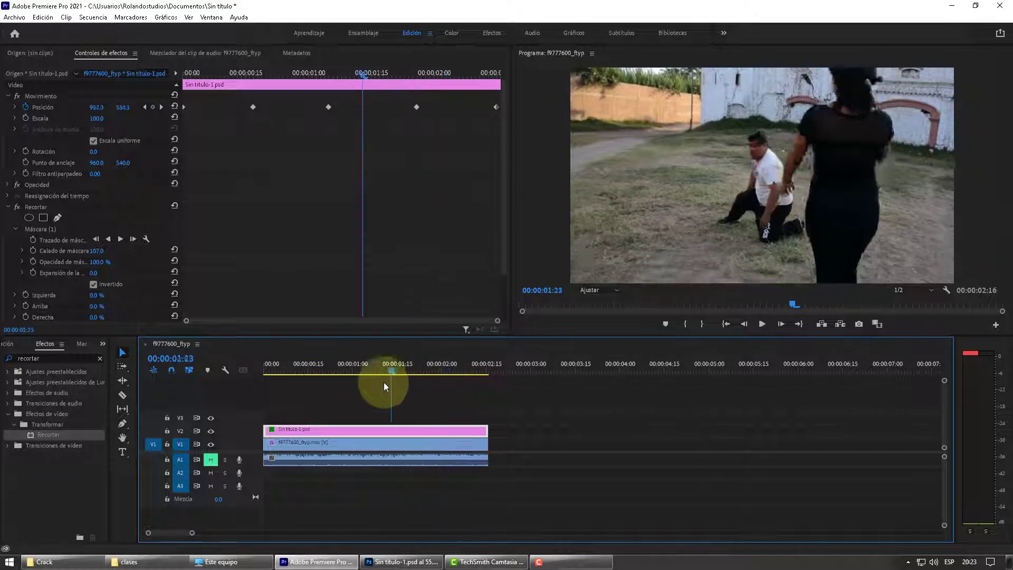
pyautogui.moveTo(312, 389); pyautogui.dragTo(407, 387)
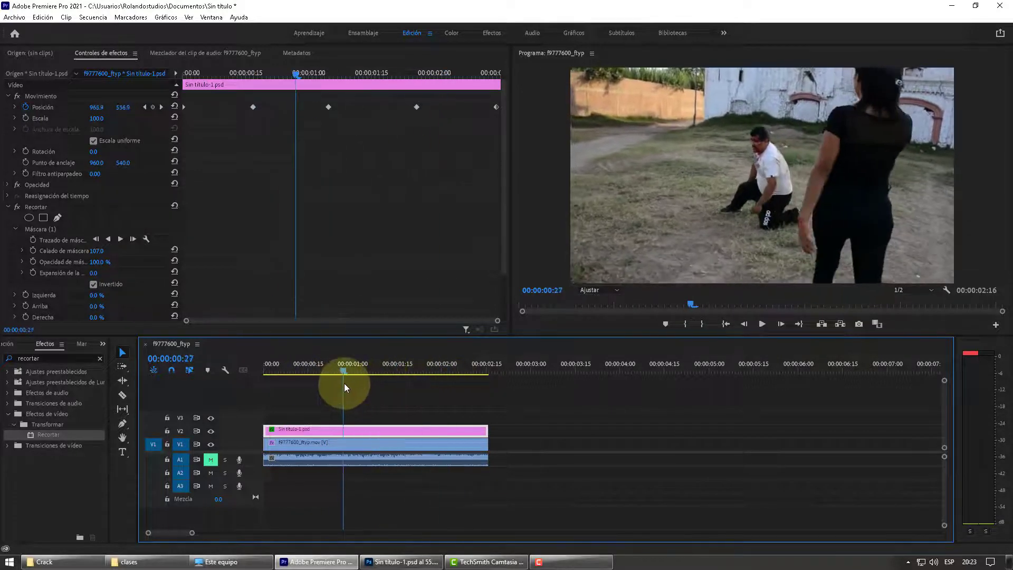
pyautogui.moveTo(344, 388); pyautogui.dragTo(330, 384)
# Step: Place a copy of the f9777600_ftyp.mov clip on V1 at about 3 seconds and move the playhead to 00:00:03:21
pyautogui.click(352, 446)
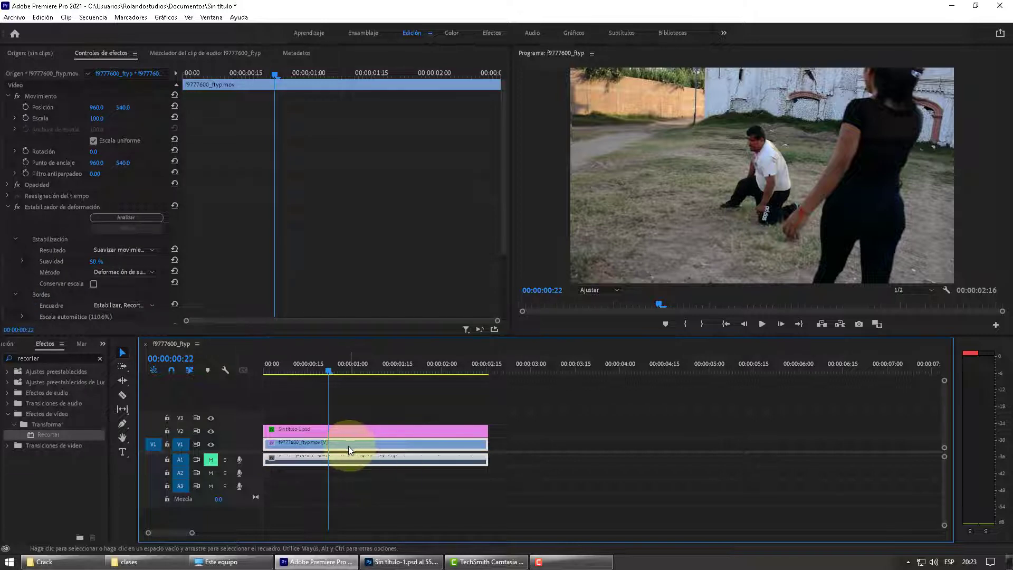
pyautogui.moveTo(347, 447); pyautogui.dragTo(615, 450)
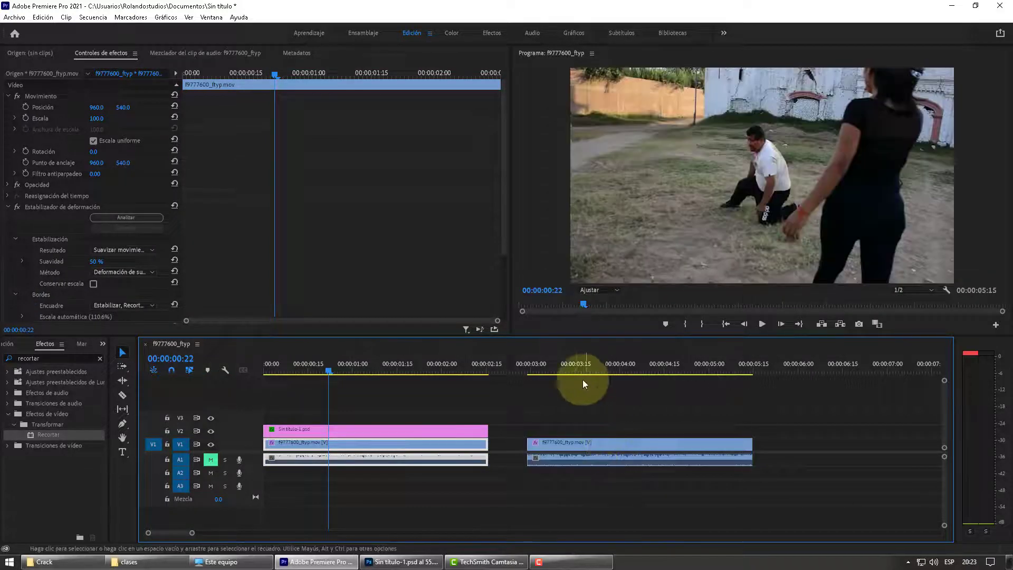
pyautogui.moveTo(573, 367); pyautogui.dragTo(534, 402)
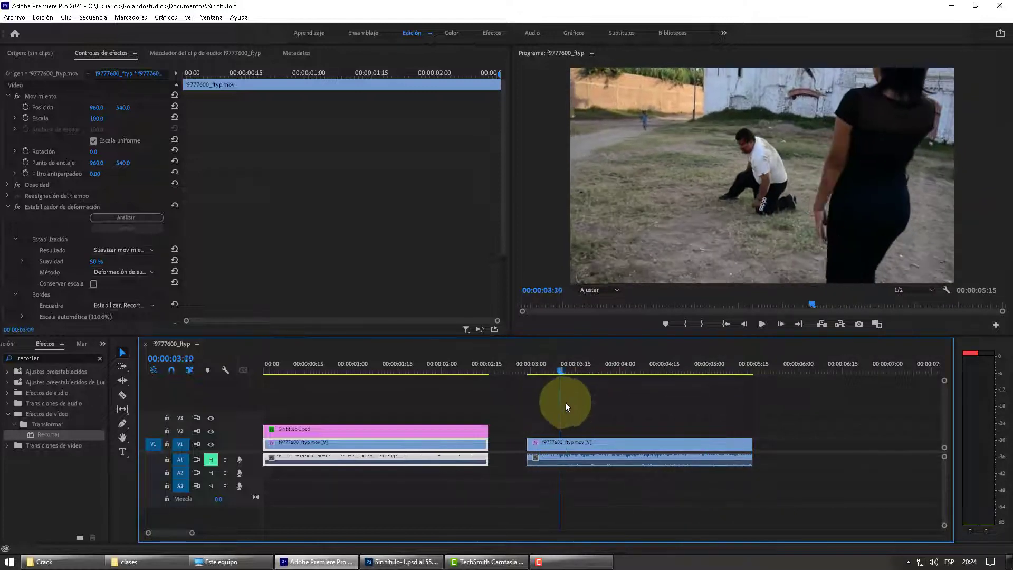
pyautogui.moveTo(704, 406); pyautogui.dragTo(587, 391)
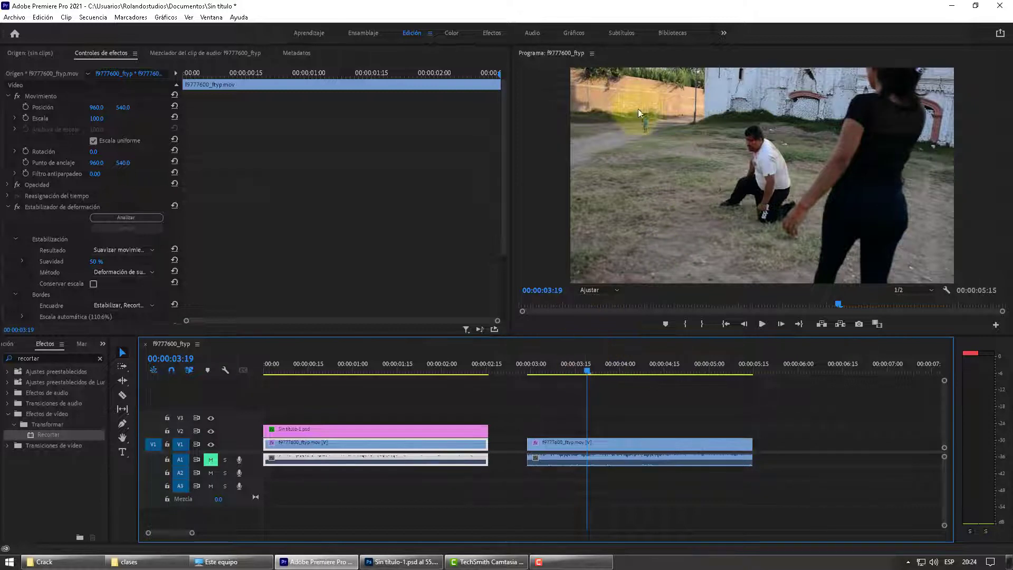
pyautogui.moveTo(587, 366)
pyautogui.mouseDown()
pyautogui.moveTo(549, 378)
pyautogui.moveTo(593, 381)
pyautogui.mouseUp()
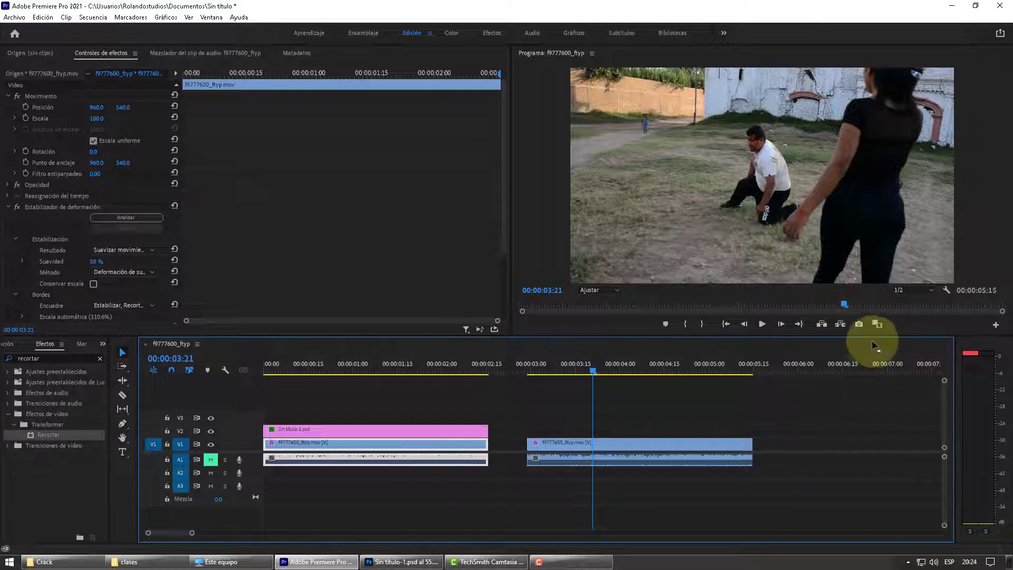
# Step: Export the current frame as a JPEG named fotograma1 and find it in the Descargas folder
pyautogui.click(859, 323)
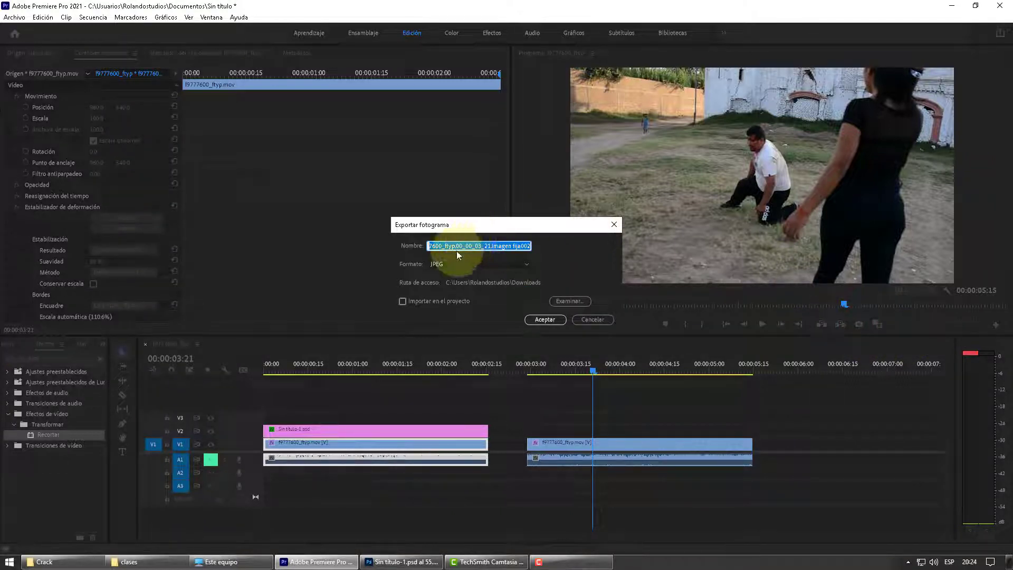
pyautogui.write('fort')
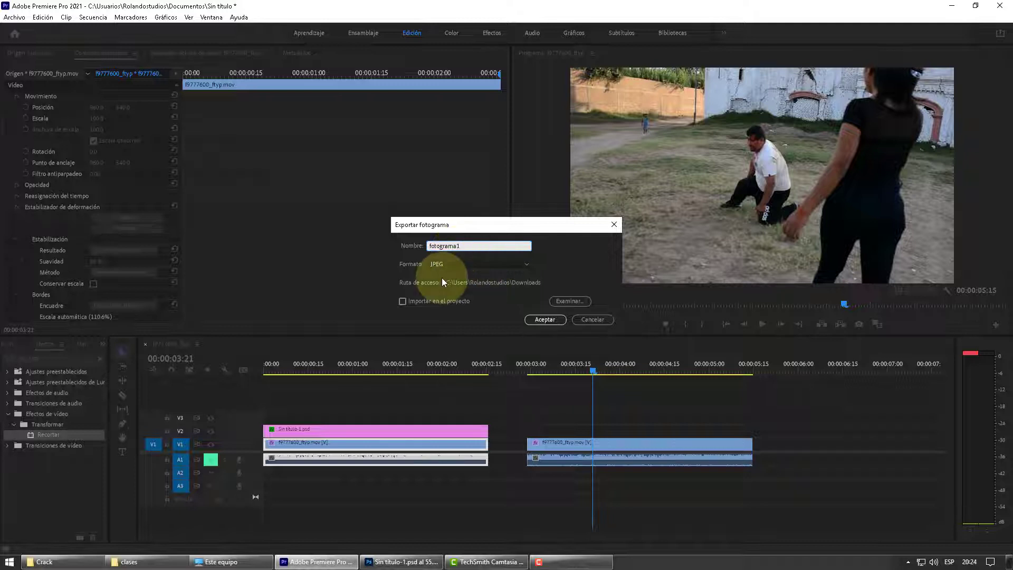
pyautogui.click(543, 320)
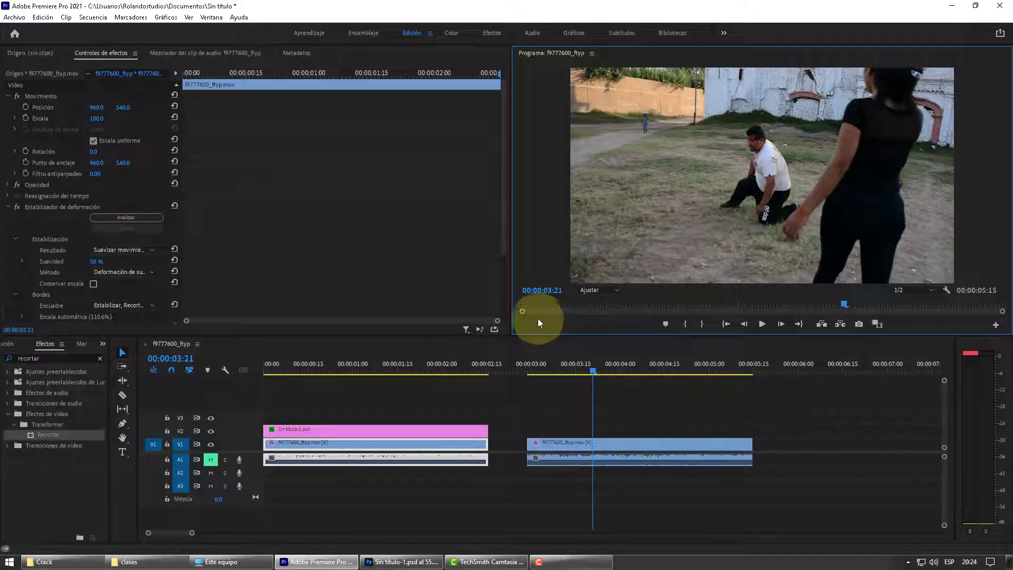
pyautogui.click(157, 562)
pyautogui.click(288, 229)
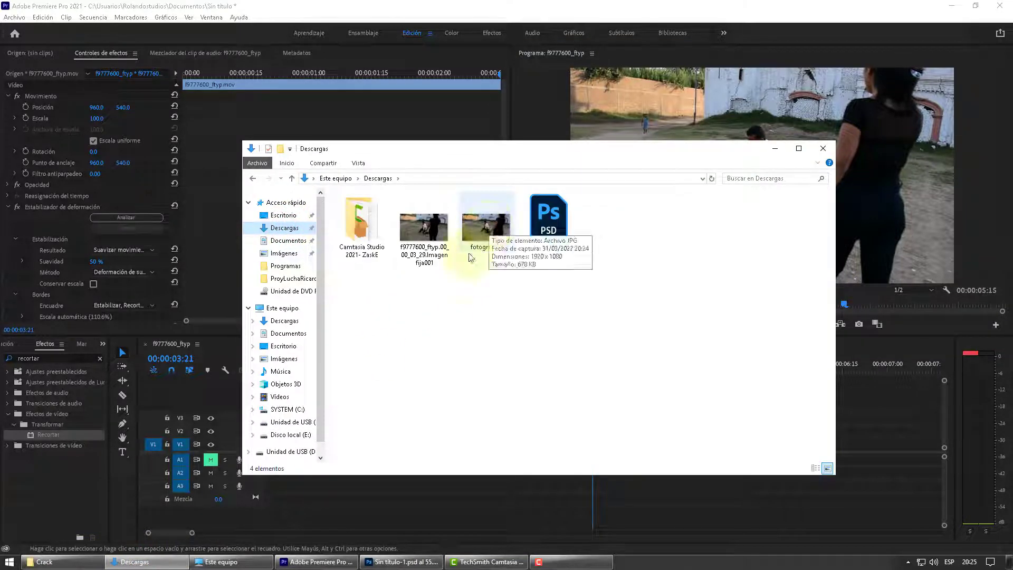
# Step: Switch to Photoshop and create a new document of 1920 x 1080 pixels at 150 pixels per inch
pyautogui.click(379, 563)
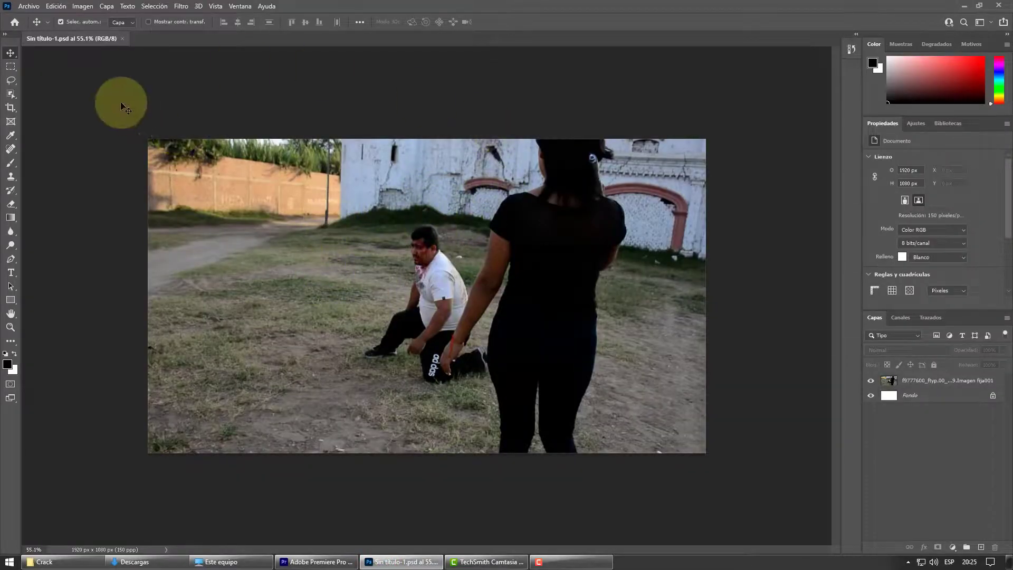
pyautogui.click(29, 6)
pyautogui.click(36, 19)
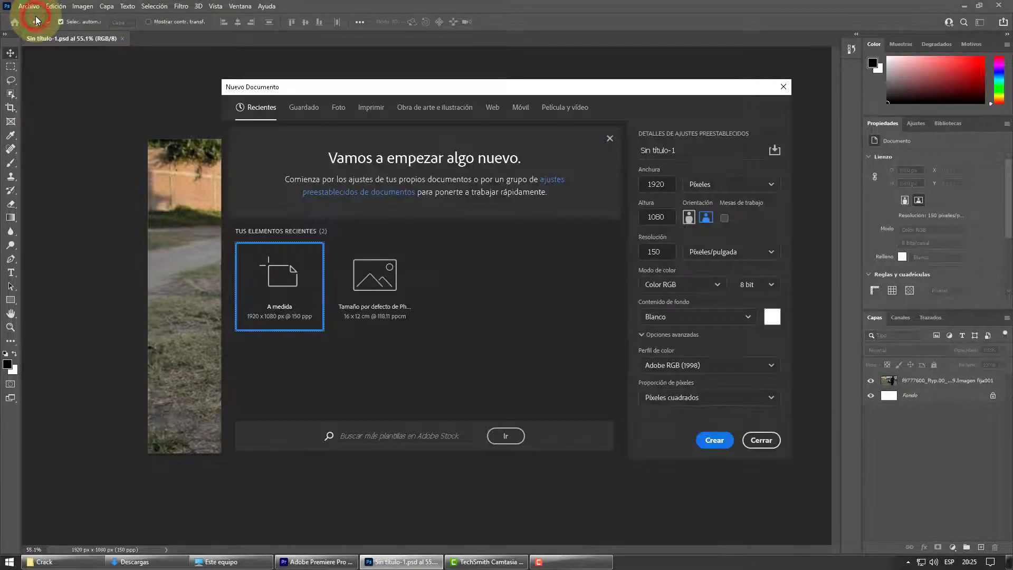
pyautogui.click(364, 109)
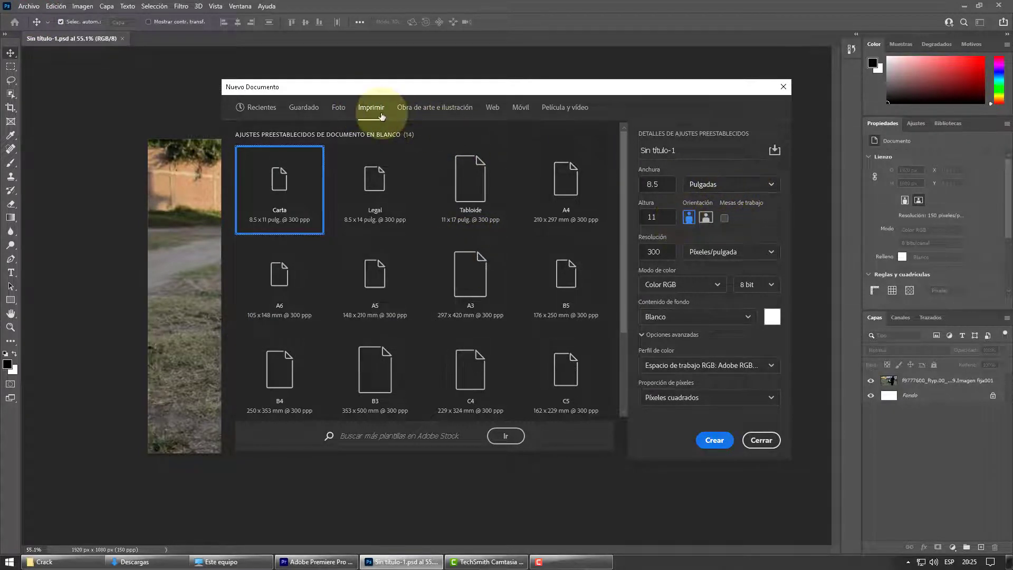
pyautogui.click(728, 185)
pyautogui.click(711, 210)
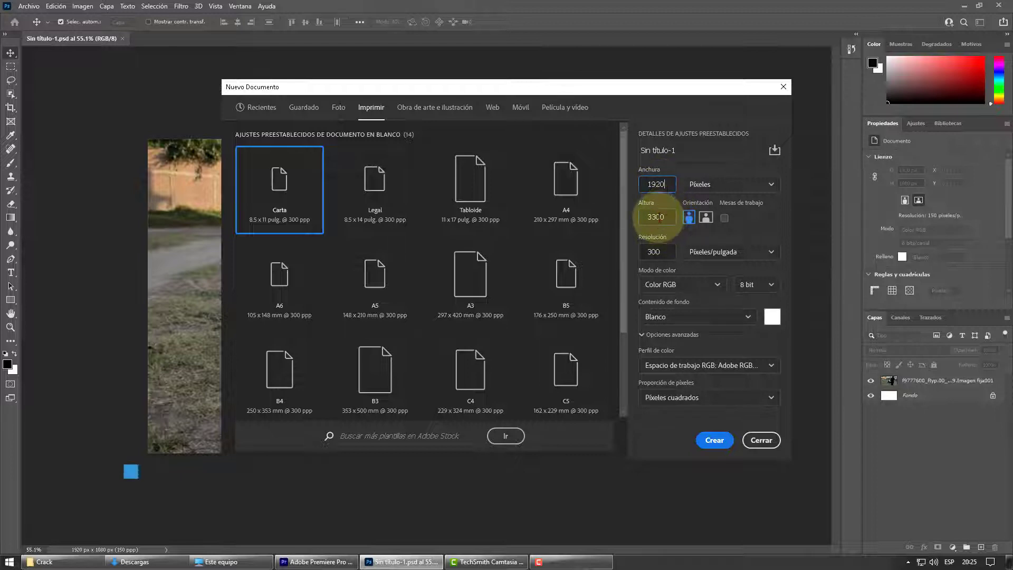
pyautogui.doubleClick(656, 216)
pyautogui.press('BackSpace')
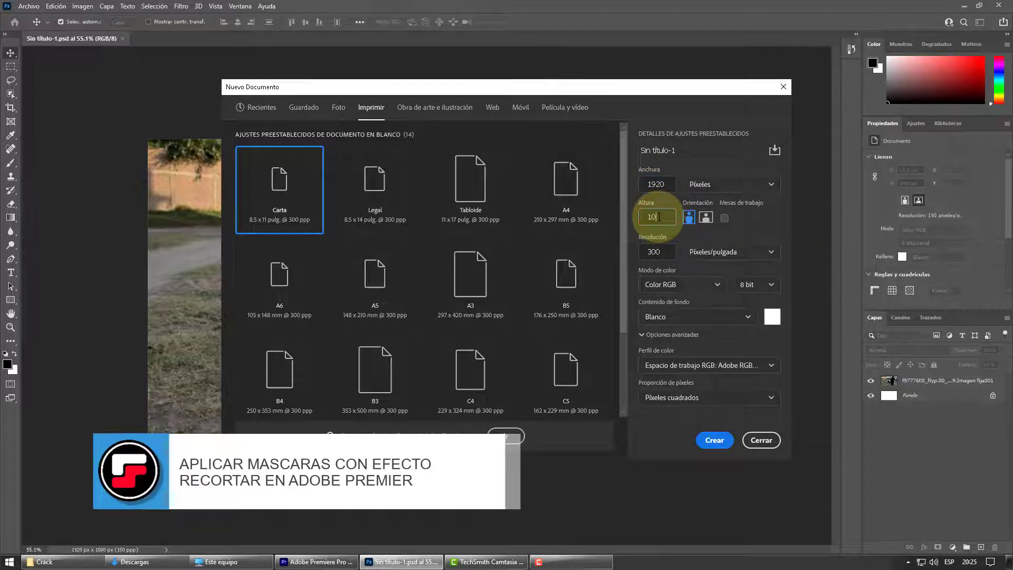
pyautogui.write('1080')
pyautogui.doubleClick(663, 253)
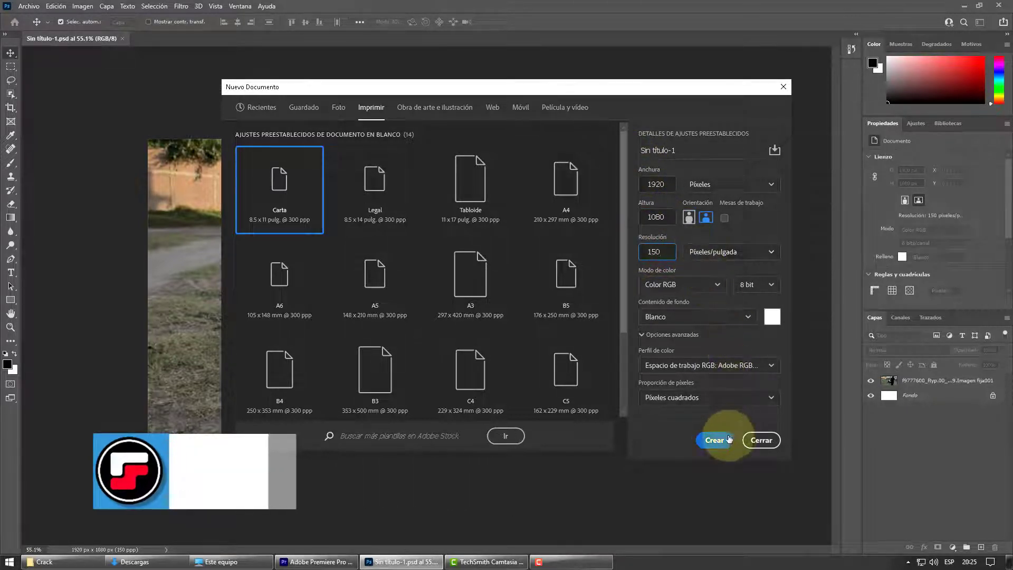
pyautogui.click(715, 442)
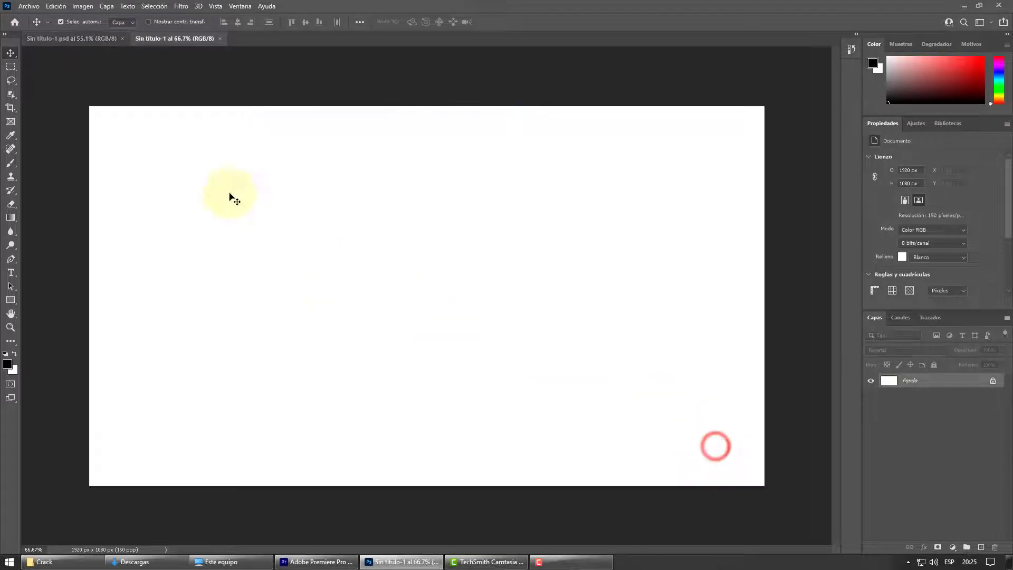
# Step: Place the fotograma1 image from the Descargas folder into the new document and rasterize its layer
pyautogui.click(134, 561)
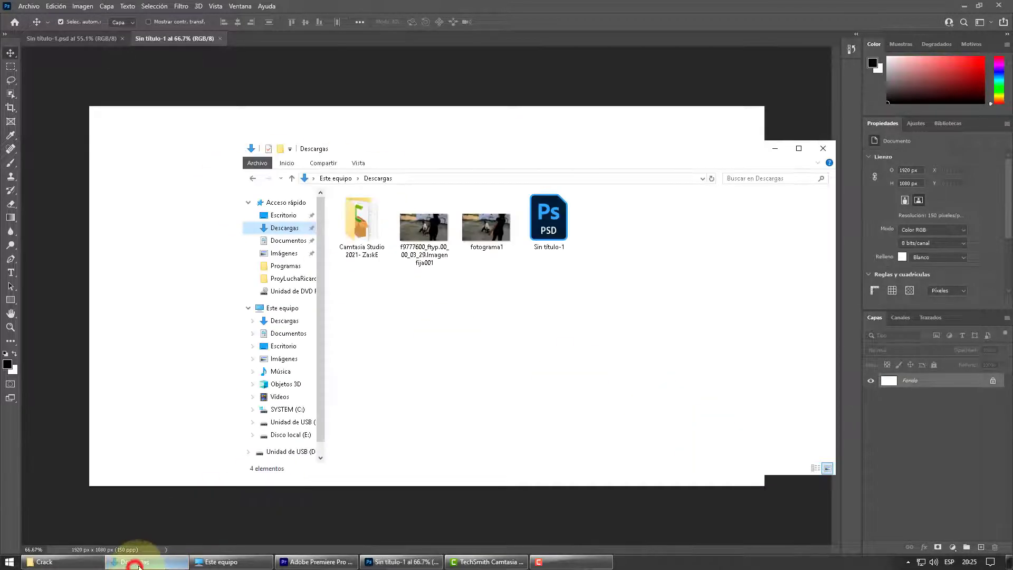
pyautogui.moveTo(476, 240); pyautogui.dragTo(599, 123)
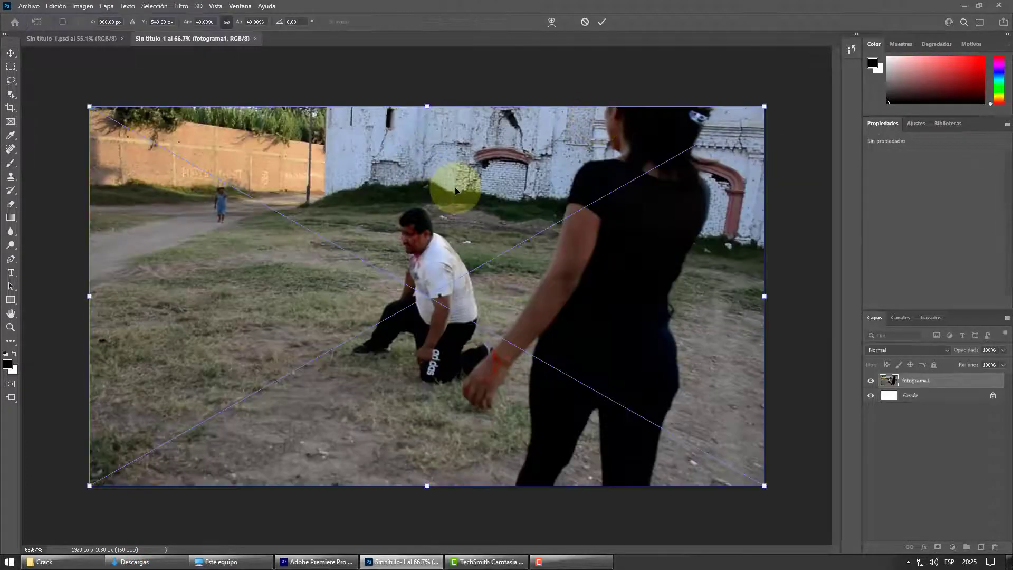
pyautogui.press('Return')
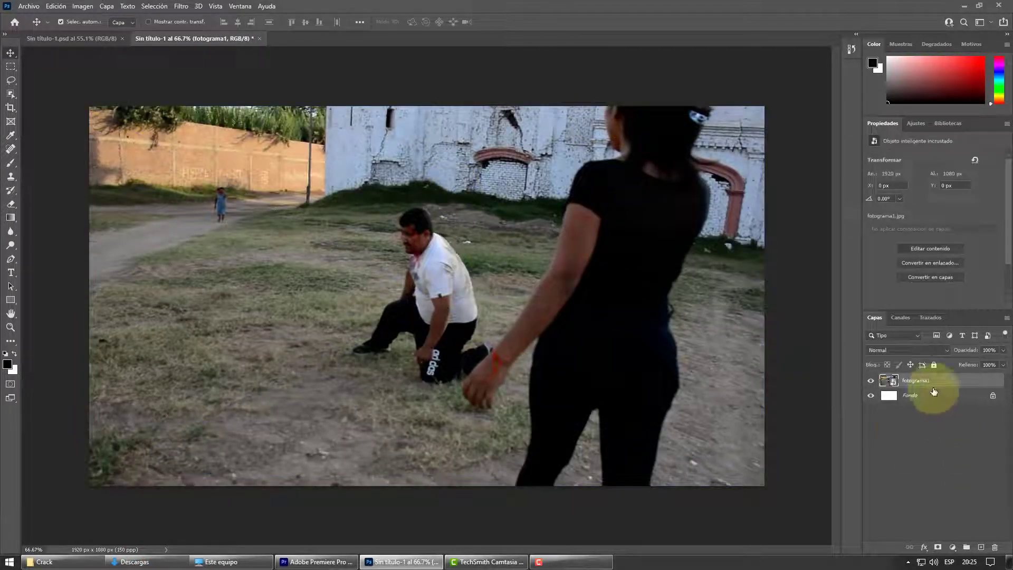
pyautogui.rightClick(916, 383)
pyautogui.click(803, 294)
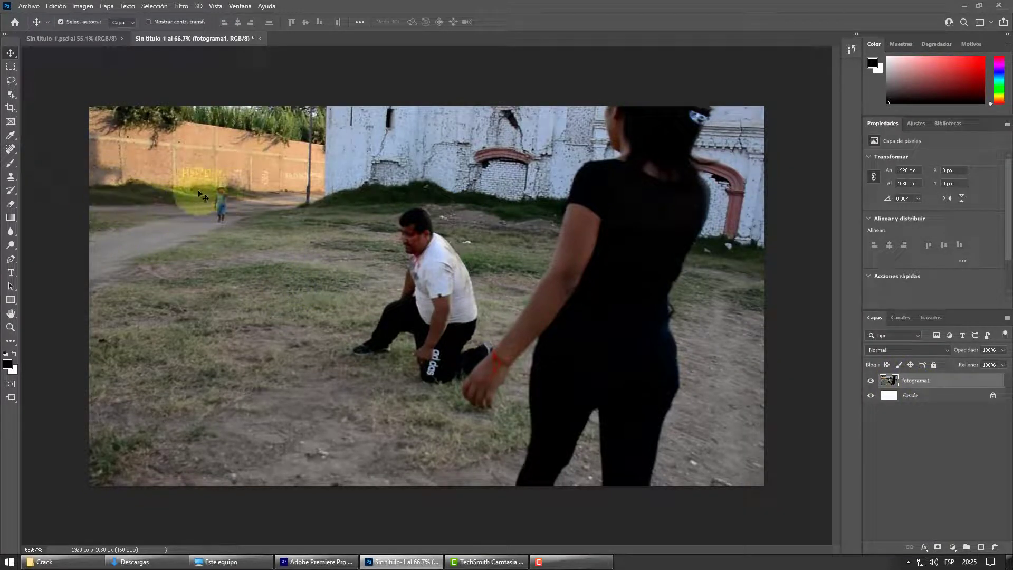
# Step: Clone dirt-path texture with the Clone Stamp over the legs and lower body of the distant figure in blue
pyautogui.scroll(2, 177, 206)
pyautogui.scroll(3, 137, 178)
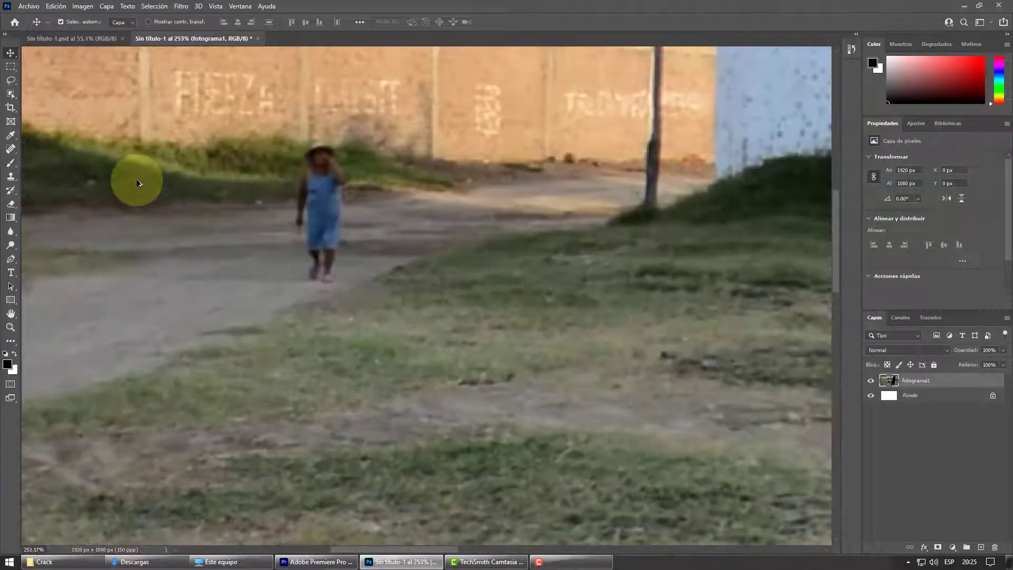
pyautogui.click(11, 180)
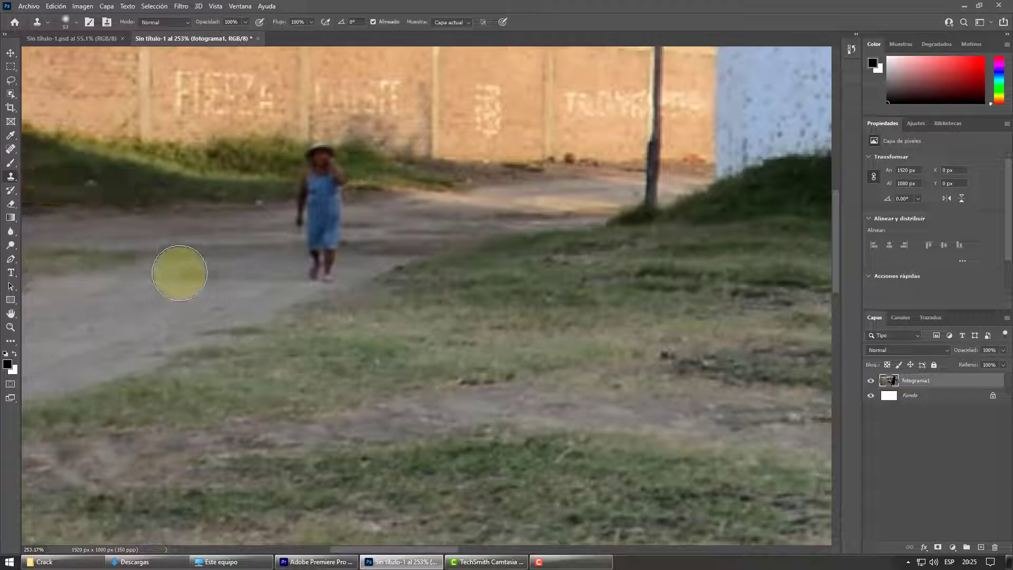
pyautogui.keyDown('alt'); pyautogui.click(158, 316); pyautogui.keyUp('alt')
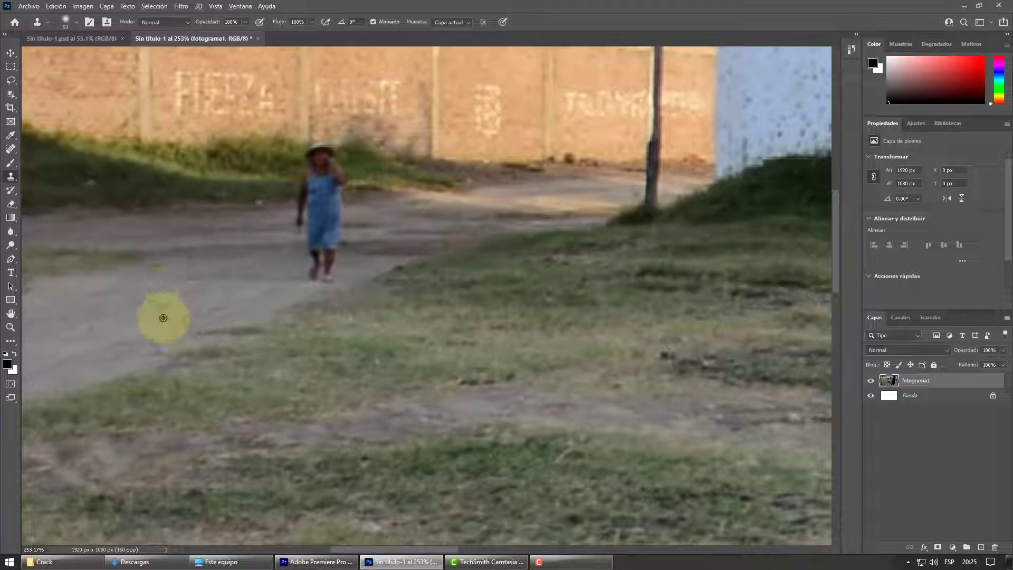
pyautogui.moveTo(235, 282); pyautogui.dragTo(318, 267)
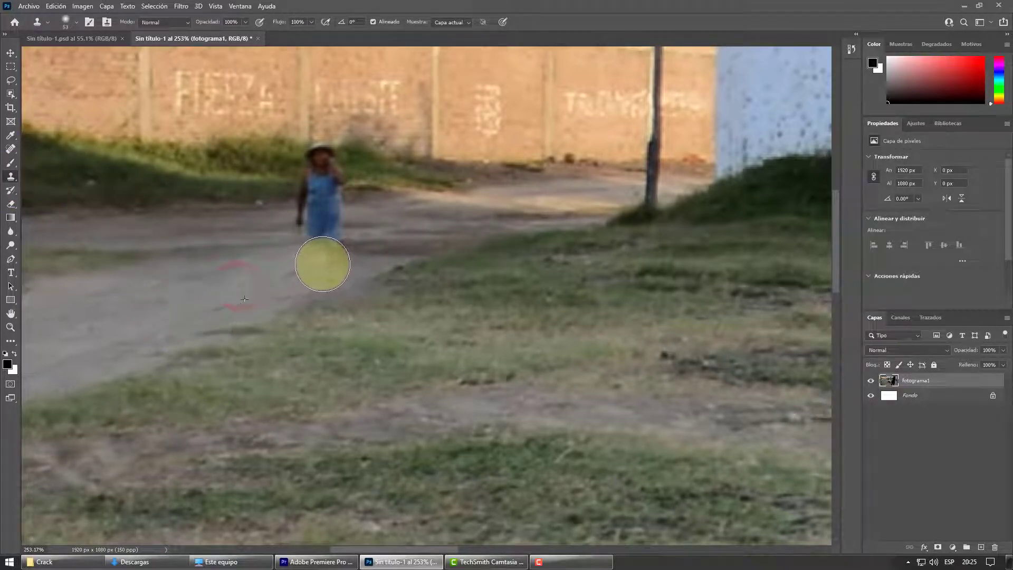
pyautogui.keyDown('alt'); pyautogui.click(204, 227); pyautogui.keyUp('alt')
pyautogui.moveTo(250, 229); pyautogui.dragTo(346, 235)
pyautogui.keyDown('alt'); pyautogui.click(414, 218); pyautogui.keyUp('alt')
# Step: Clone the roadside grass over the figure's upper body and head, and blend the path's edge where the feet were
pyautogui.keyDown('alt'); pyautogui.click(224, 183); pyautogui.keyUp('alt')
pyautogui.moveTo(289, 187); pyautogui.dragTo(333, 189)
pyautogui.keyDown('alt'); pyautogui.click(204, 182); pyautogui.keyUp('alt')
pyautogui.keyDown('alt'); pyautogui.click(260, 158); pyautogui.keyUp('alt')
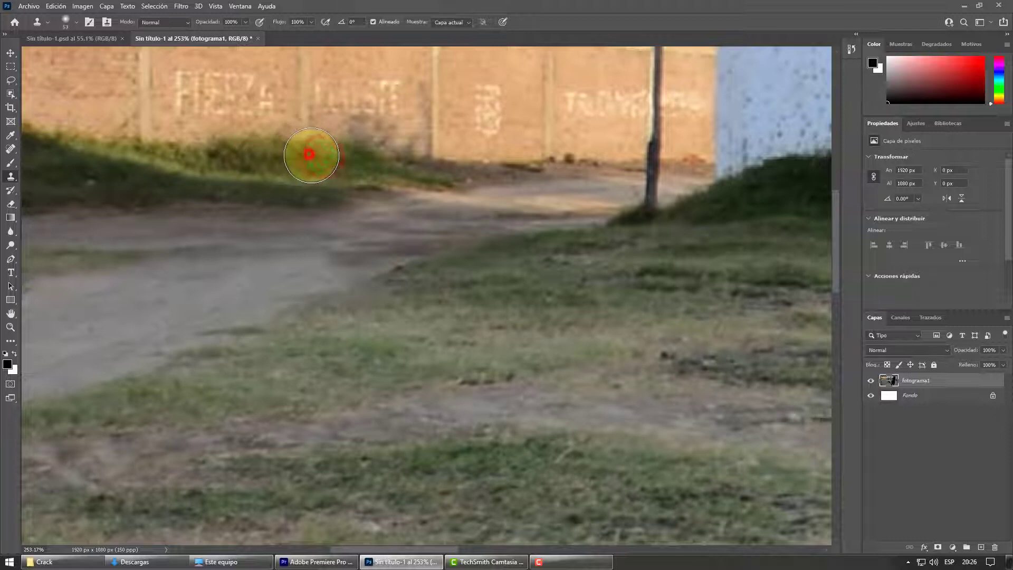
pyautogui.moveTo(358, 278); pyautogui.dragTo(405, 240)
pyautogui.keyDown('alt'); pyautogui.click(386, 241); pyautogui.keyUp('alt')
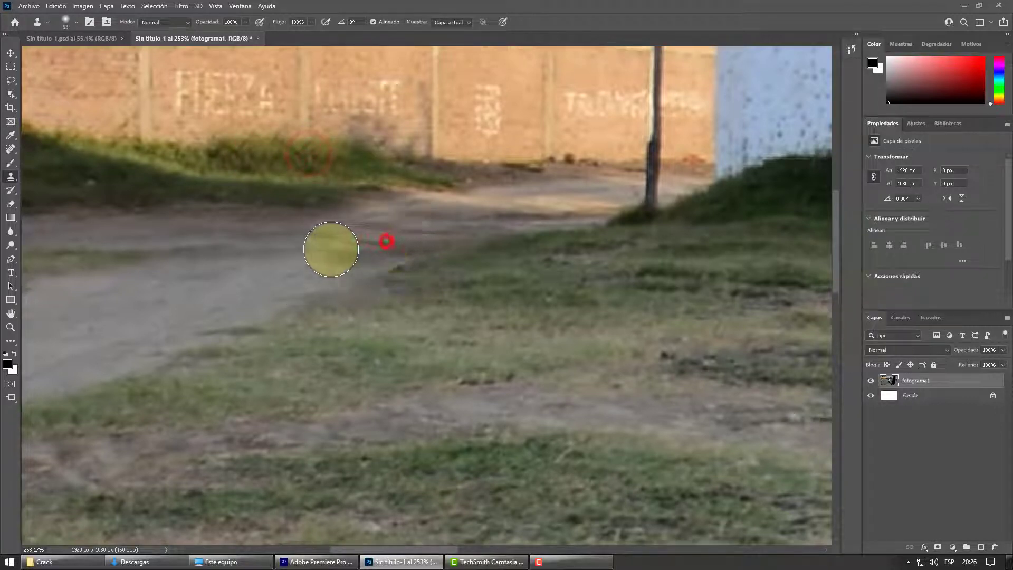
# Step: Clone dirt-path texture over the dark patch on the path where the figure stood
pyautogui.moveTo(317, 246); pyautogui.dragTo(289, 242)
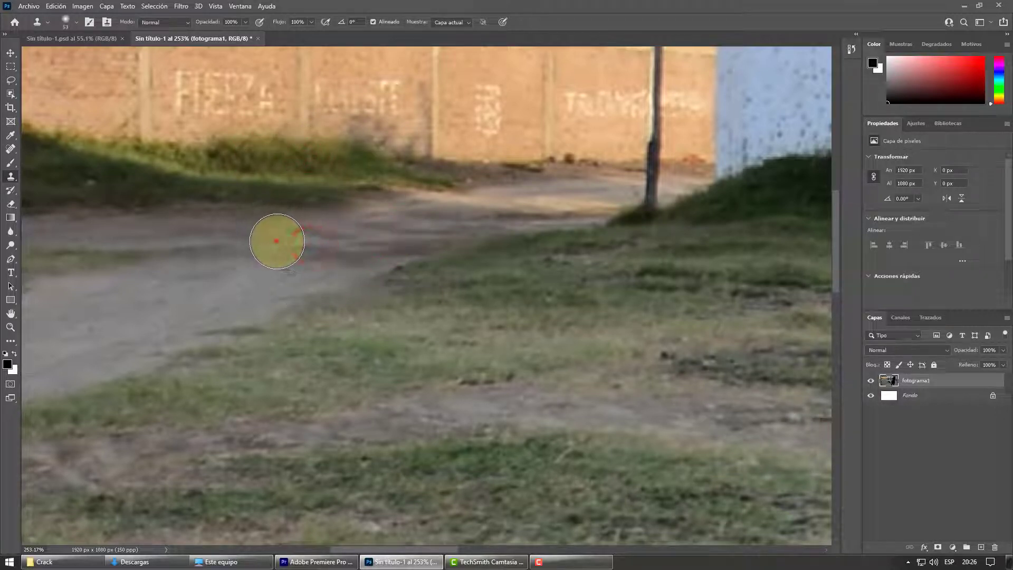
pyautogui.scroll(-6, 306, 314)
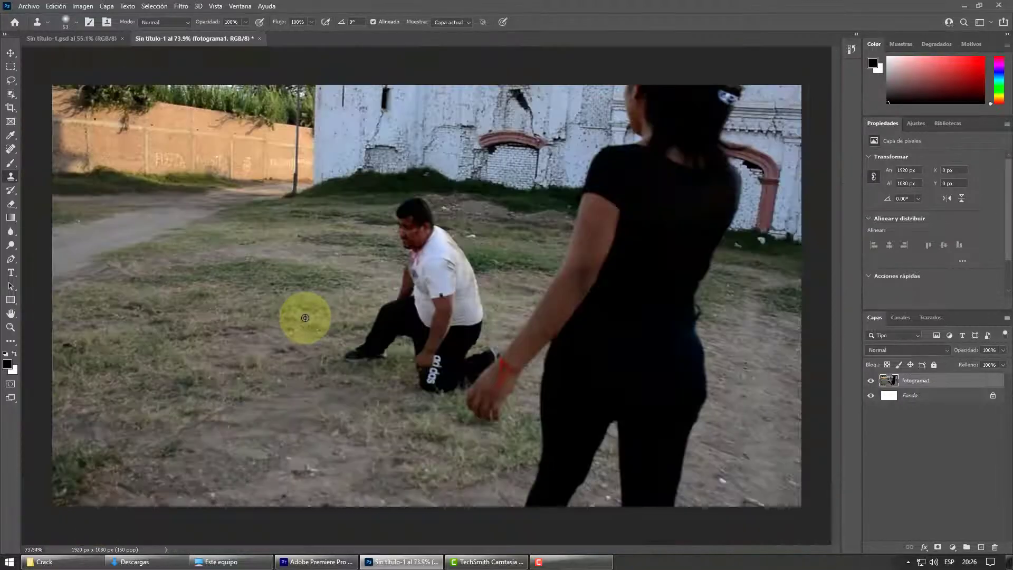
pyautogui.scroll(-2, 305, 318)
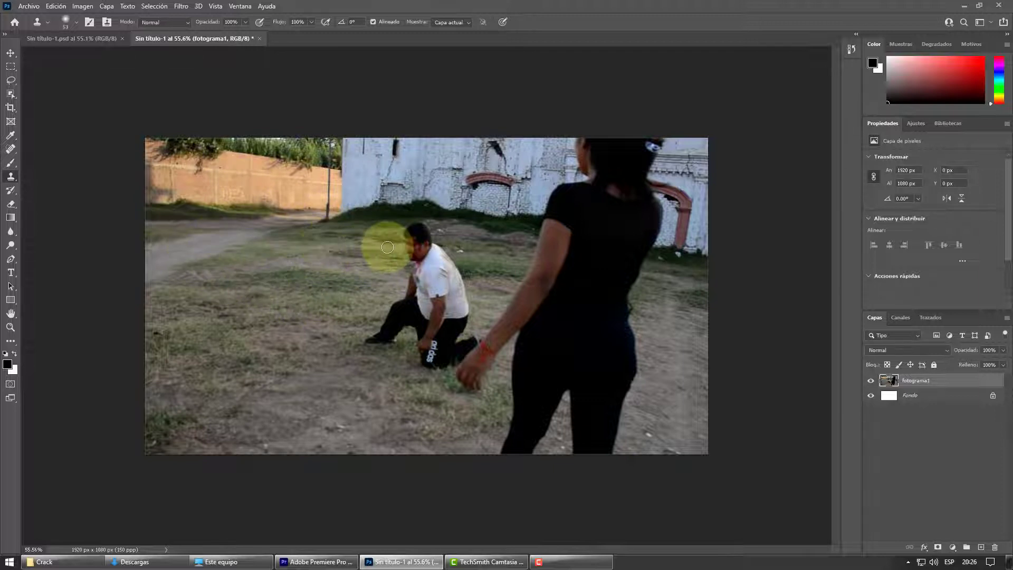
# Step: Save the retouched document as mascara1 in Photoshop format in the Descargas folder
pyautogui.click(29, 7)
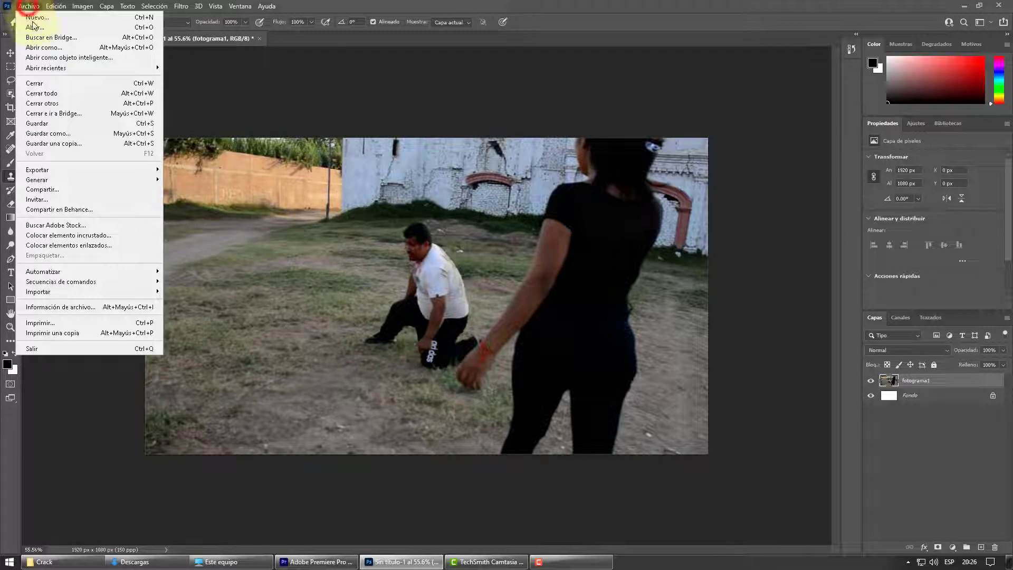
pyautogui.click(61, 135)
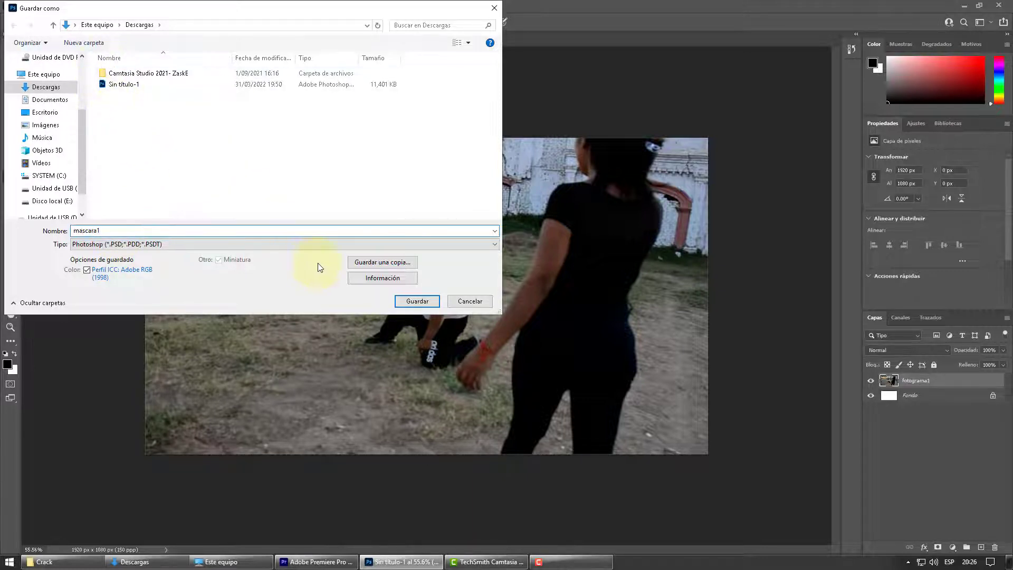
pyautogui.click(414, 301)
pyautogui.click(651, 160)
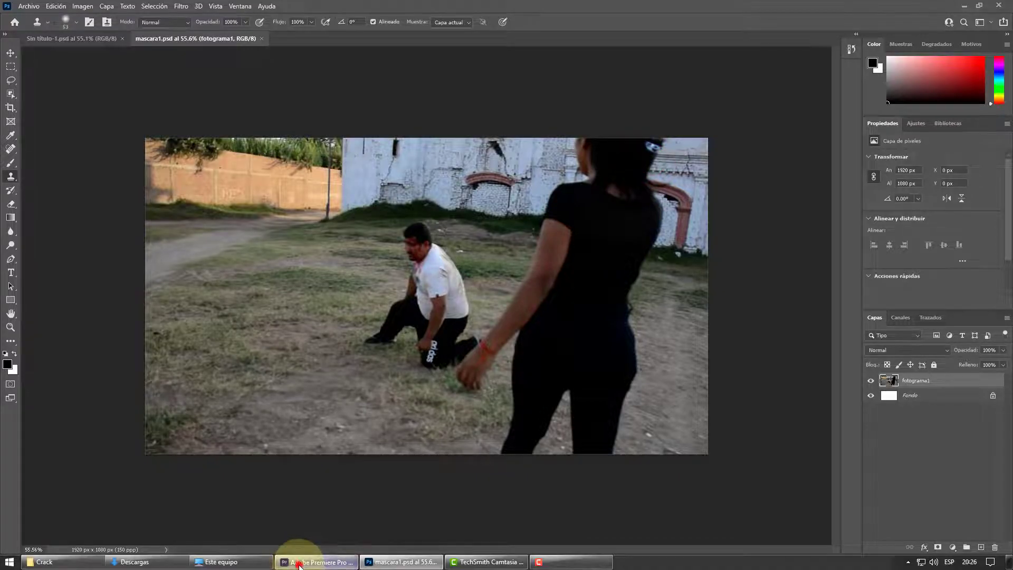
# Step: Switch to Premiere Pro and place mascara1.psd from the Descargas folder on track V2, past the end of the second video clip
pyautogui.click(299, 562)
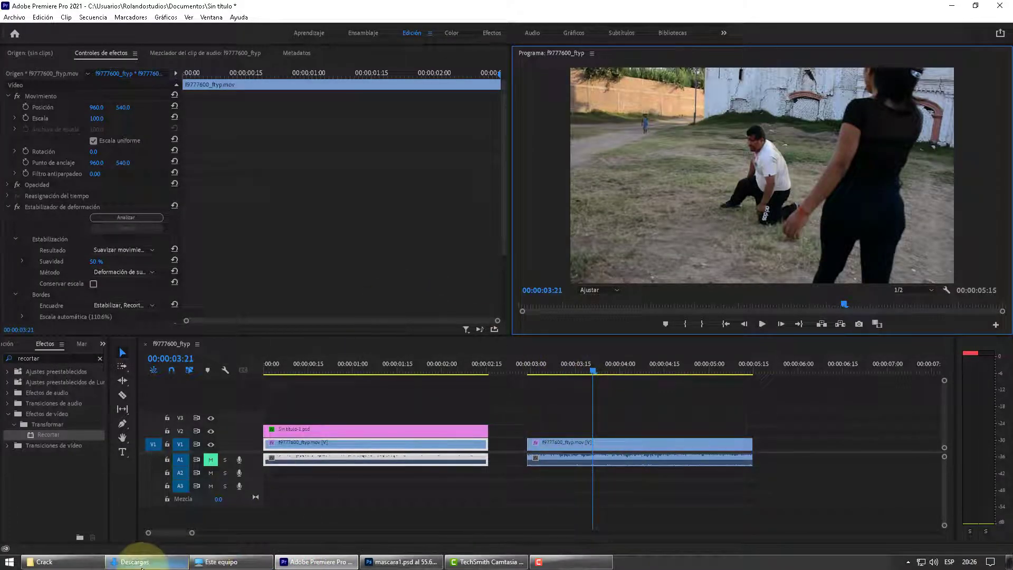
pyautogui.click(144, 561)
pyautogui.moveTo(601, 243); pyautogui.dragTo(808, 430)
pyautogui.moveTo(173, 533); pyautogui.dragTo(180, 530)
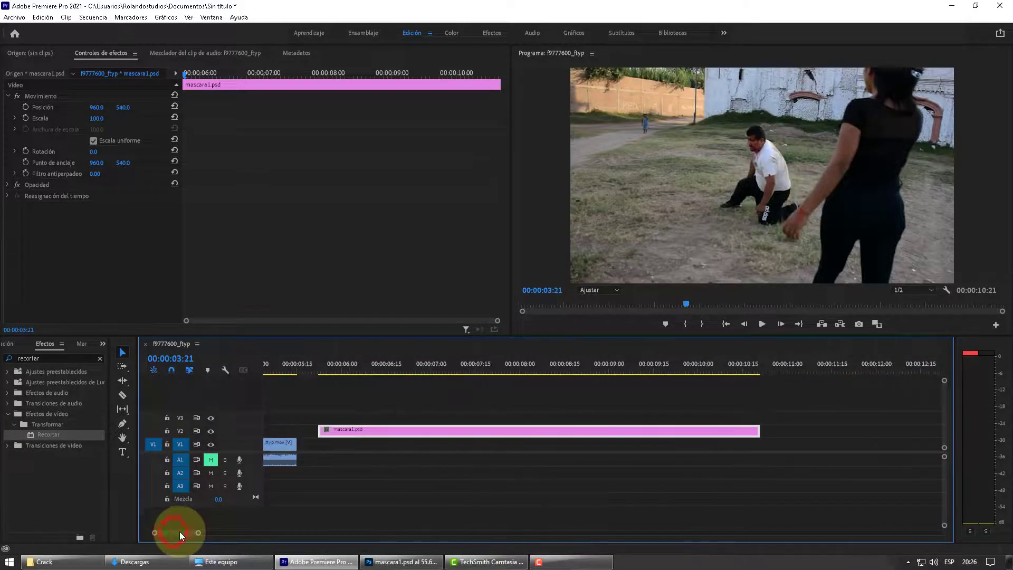
pyautogui.moveTo(334, 366); pyautogui.dragTo(371, 374)
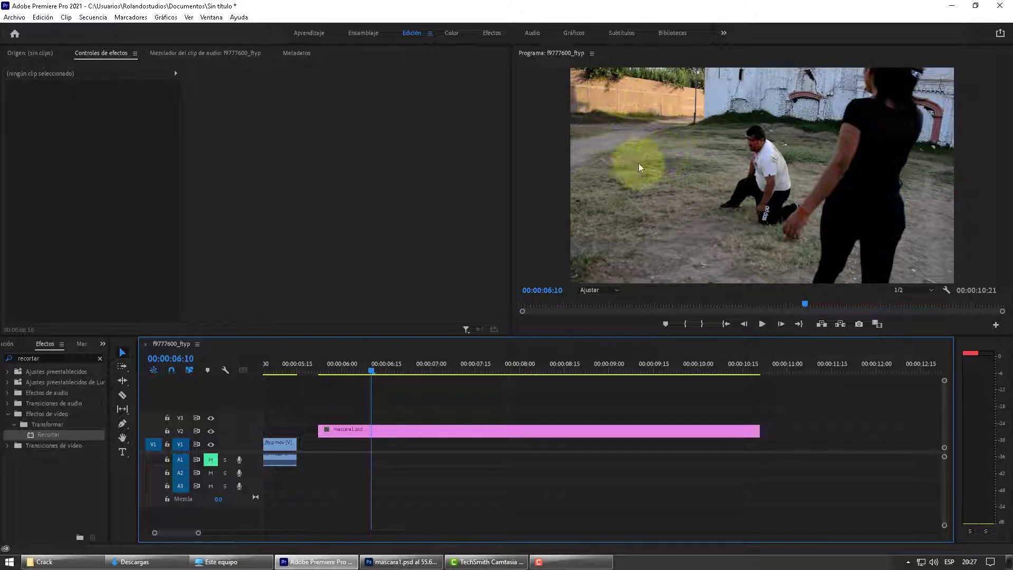
pyautogui.moveTo(372, 365)
pyautogui.mouseDown()
pyautogui.moveTo(355, 370)
pyautogui.moveTo(369, 372)
pyautogui.mouseUp()
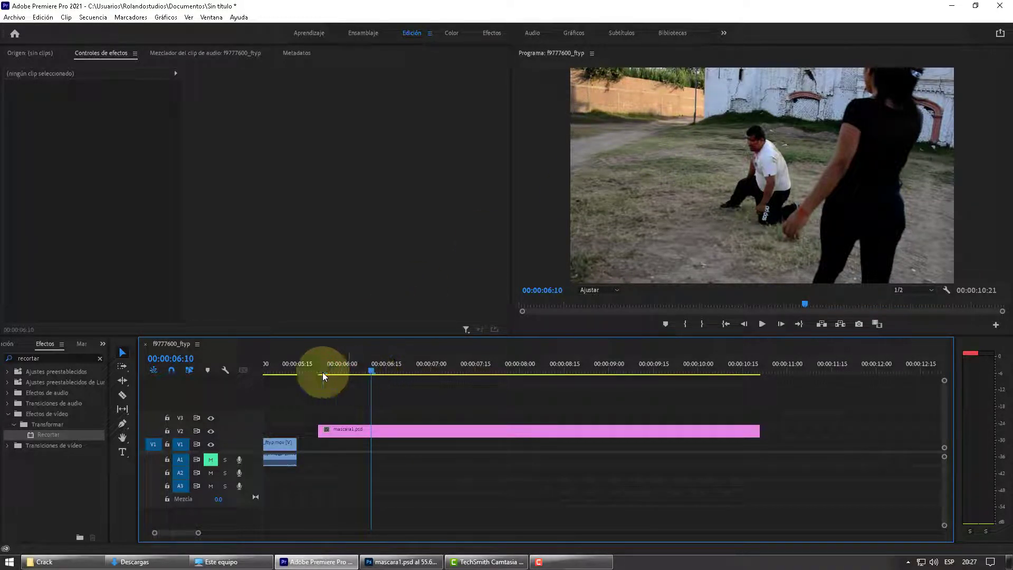
# Step: Apply the Recortar video effect to the mascara1.psd clip
pyautogui.click(42, 363)
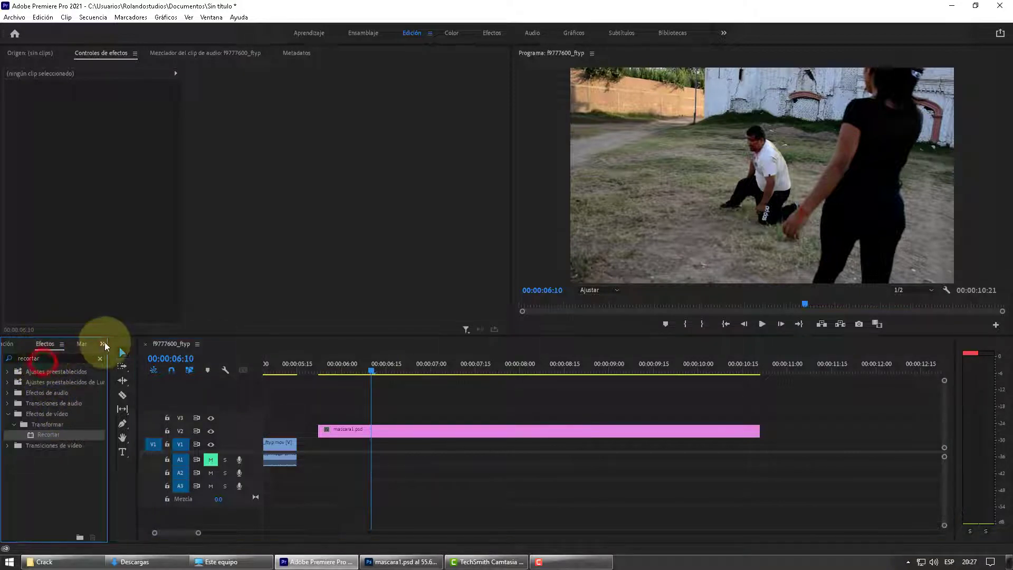
pyautogui.click(102, 344)
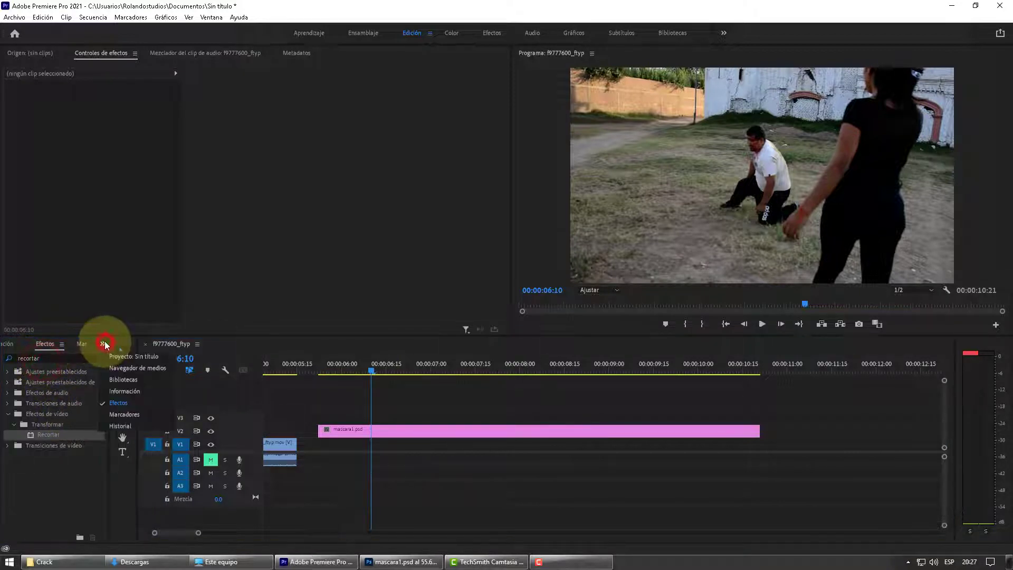
pyautogui.click(37, 359)
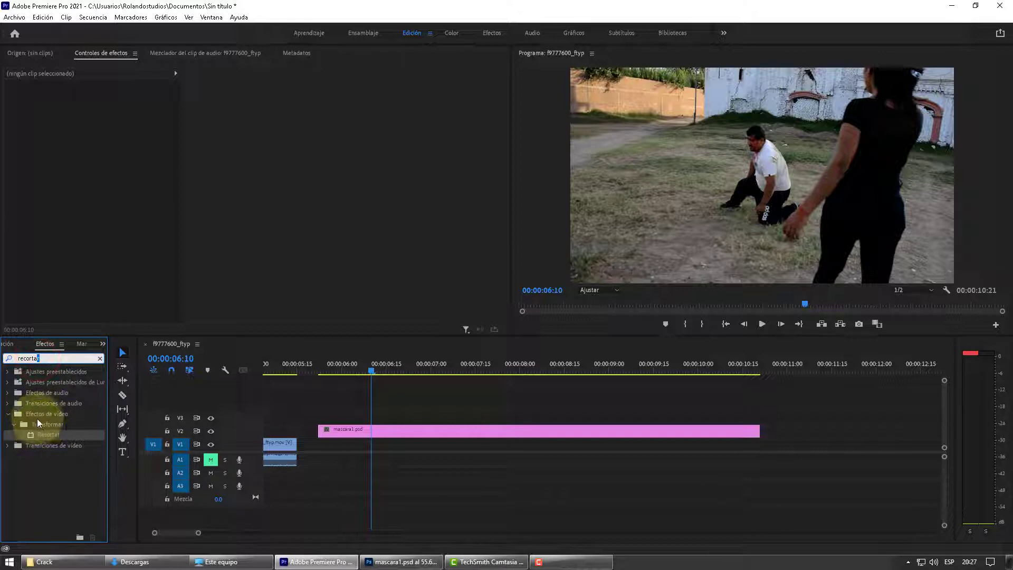
pyautogui.click(47, 436)
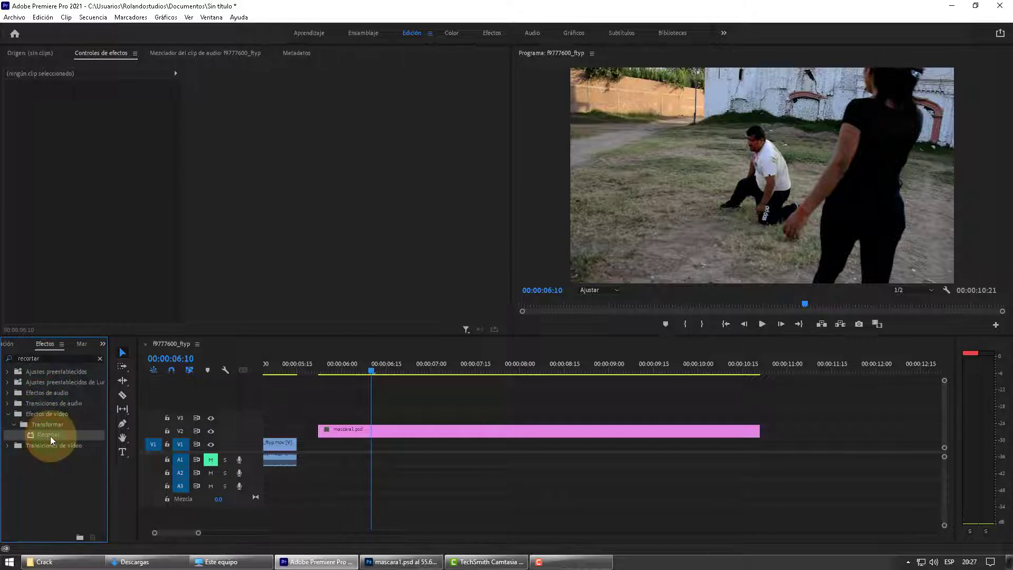
pyautogui.moveTo(48, 436); pyautogui.dragTo(381, 432)
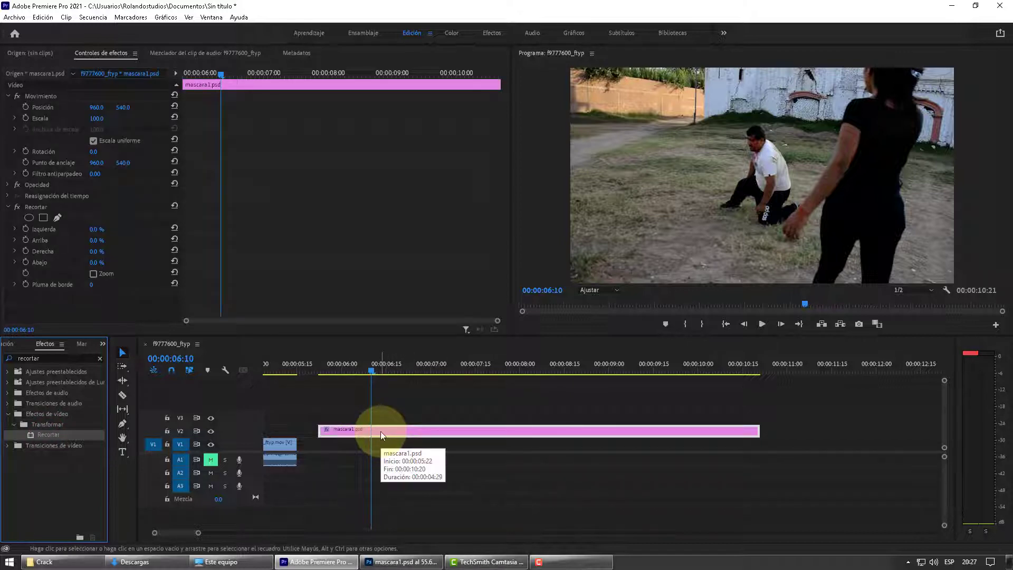
# Step: Draw a closed four-point pen mask for the Recortar effect around the brick wall and dirt path up to the pole
pyautogui.click(56, 218)
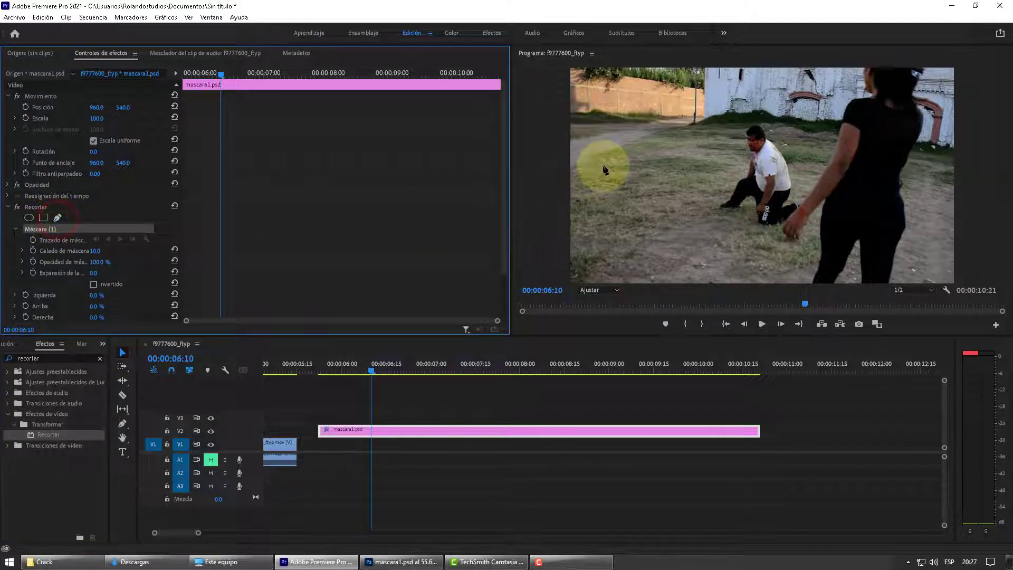
pyautogui.click(701, 94)
pyautogui.click(700, 131)
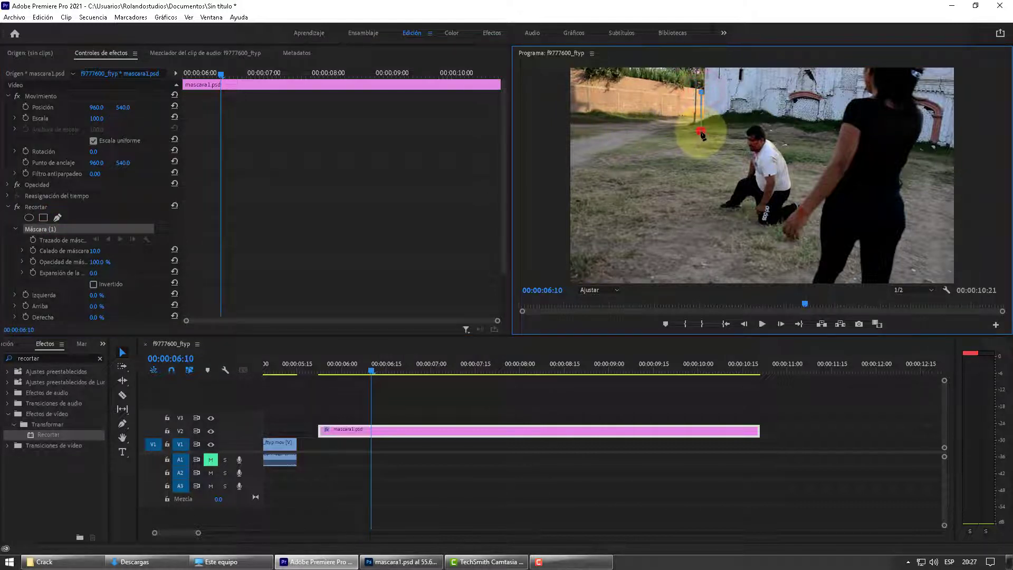
pyautogui.click(577, 183)
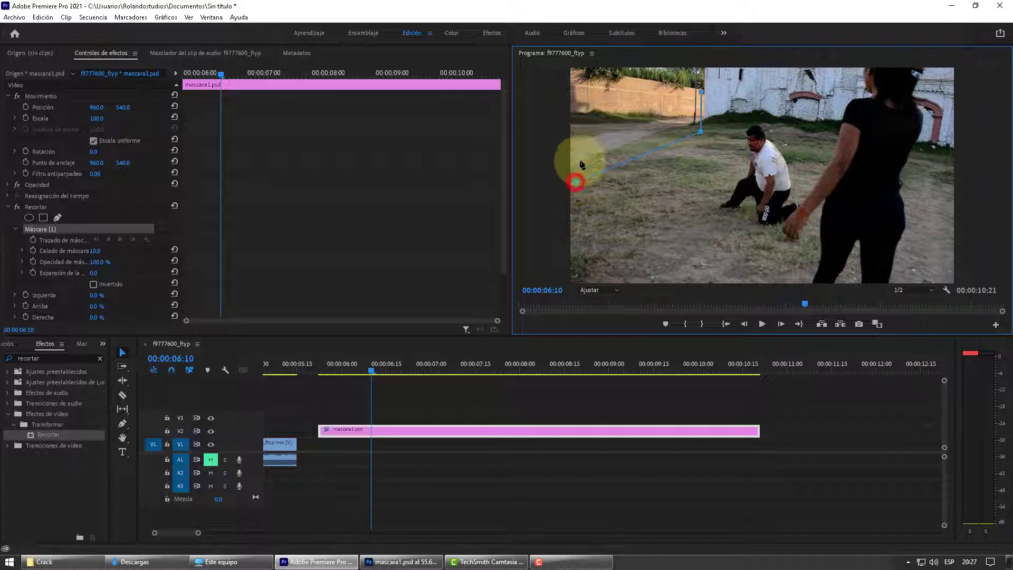
pyautogui.click(574, 77)
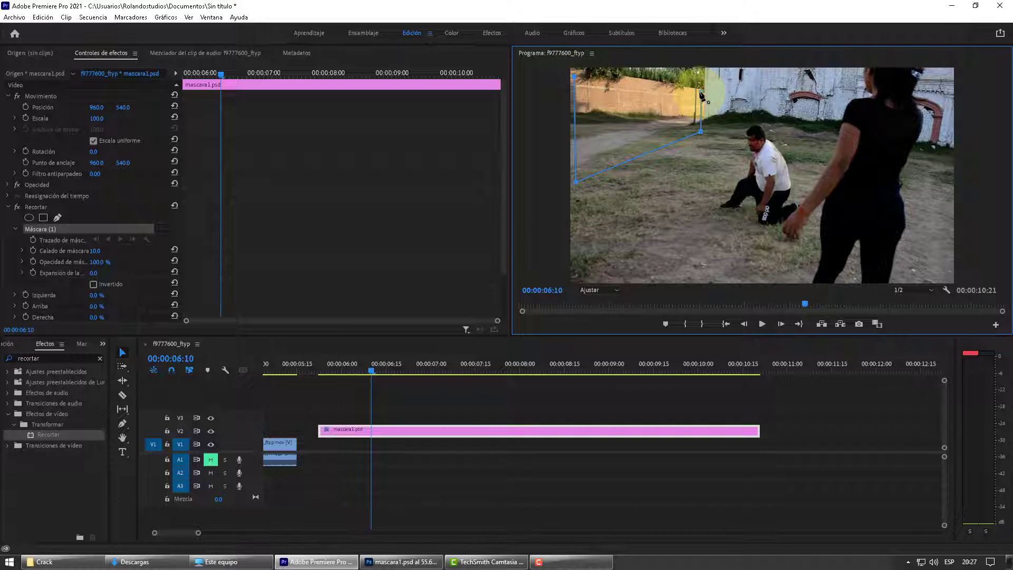
pyautogui.click(703, 97)
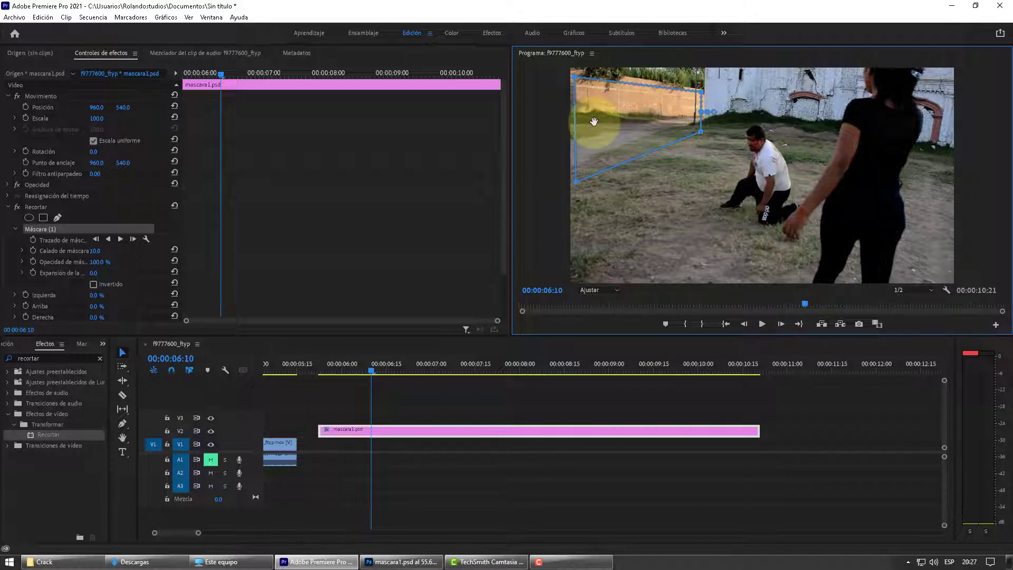
# Step: Set the Recortar effect's Abajo value to 100% and invert its mask
pyautogui.moveTo(505, 195); pyautogui.dragTo(505, 236)
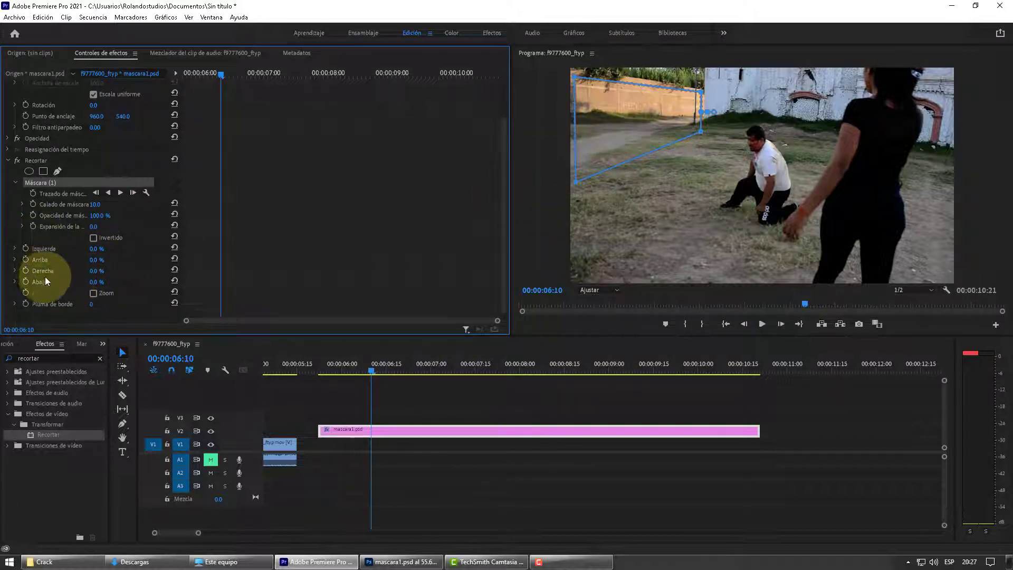
pyautogui.moveTo(94, 282); pyautogui.dragTo(189, 286)
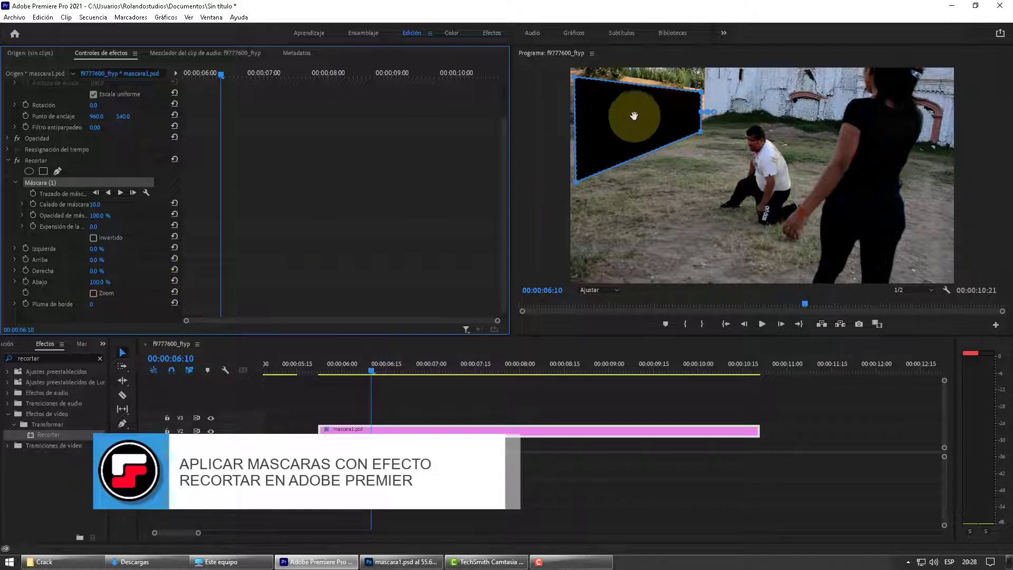
pyautogui.click(94, 238)
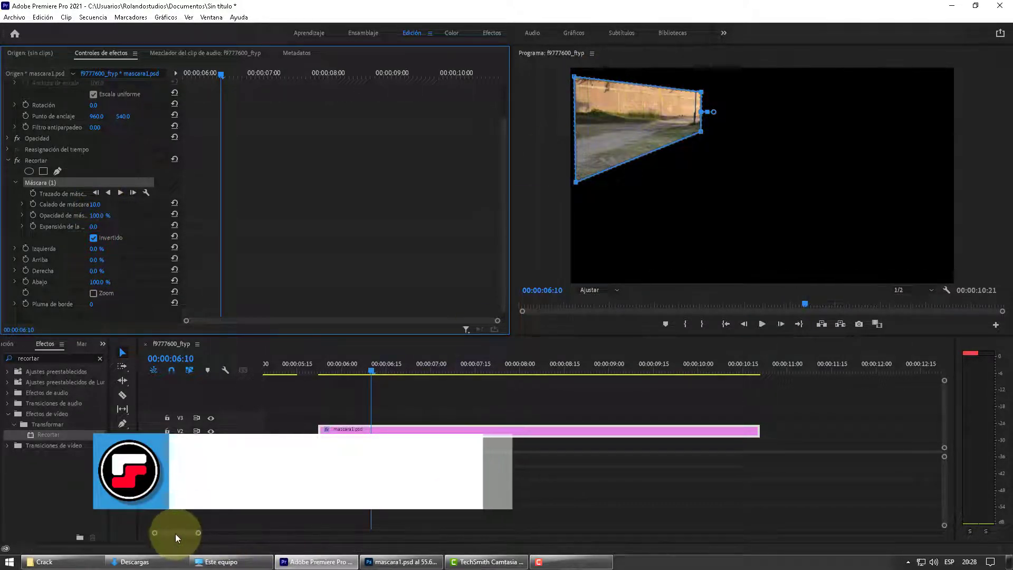
# Step: Move the mascara1.psd clip directly above the second video clip and trim its end to match that clip
pyautogui.moveTo(179, 533); pyautogui.dragTo(174, 533)
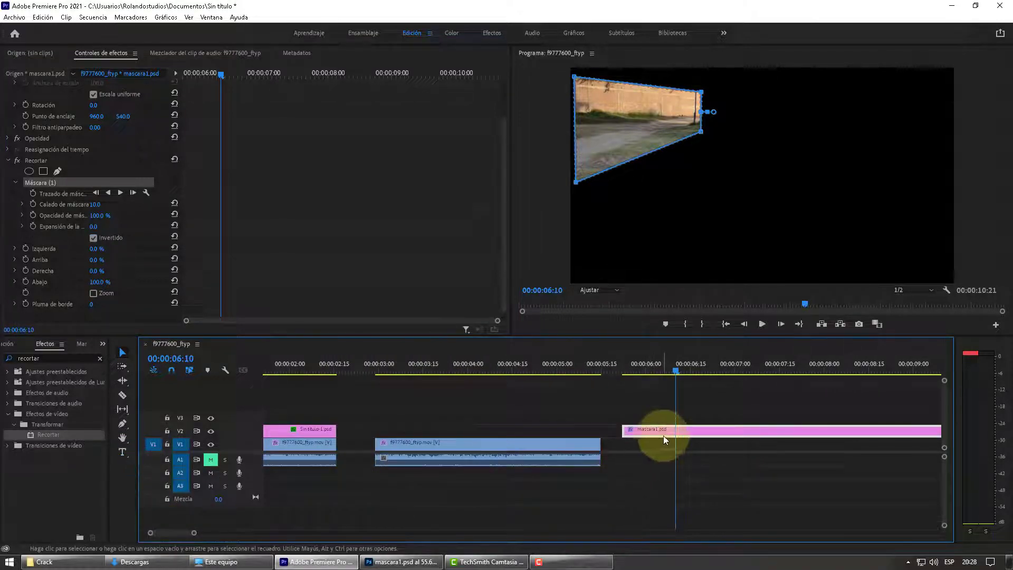
pyautogui.moveTo(688, 431); pyautogui.dragTo(446, 435)
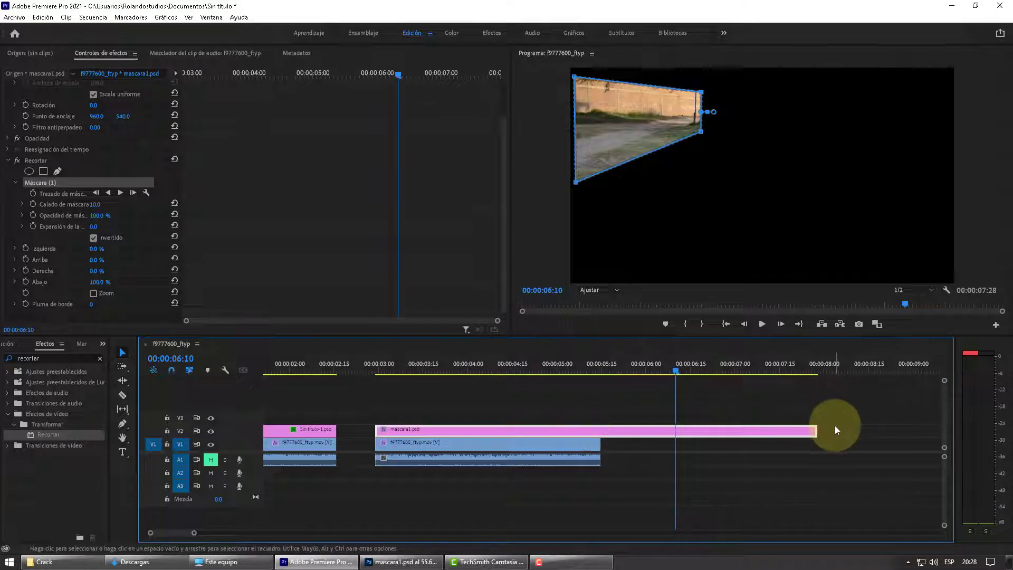
pyautogui.moveTo(813, 429); pyautogui.dragTo(600, 430)
# Step: Check the overlay against the video beneath, and set the mascara1.psd clip's mask feather to 66
pyautogui.moveTo(419, 369)
pyautogui.mouseDown()
pyautogui.moveTo(403, 370)
pyautogui.moveTo(426, 373)
pyautogui.moveTo(414, 372)
pyautogui.mouseUp()
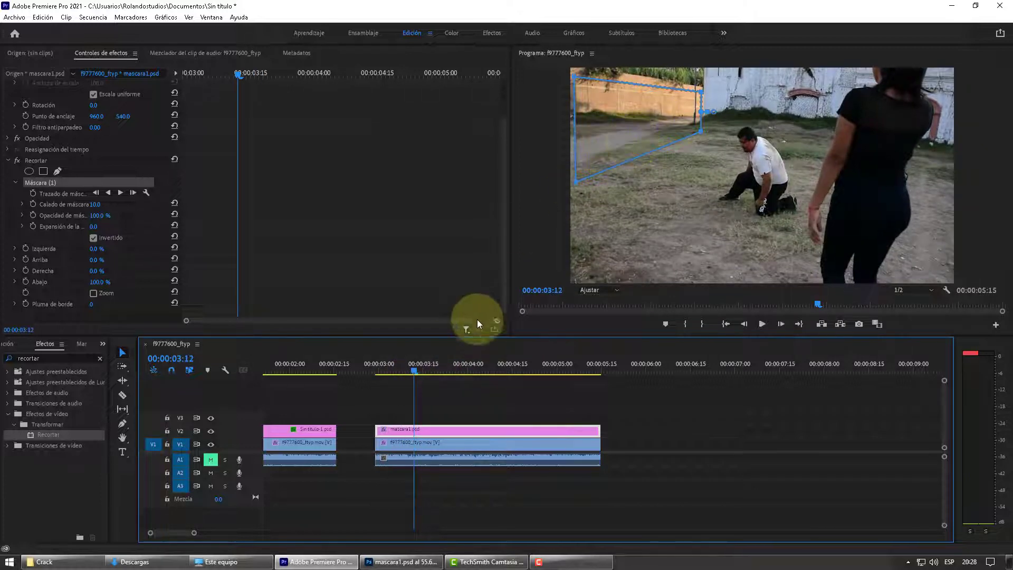
pyautogui.moveTo(437, 373); pyautogui.dragTo(399, 373)
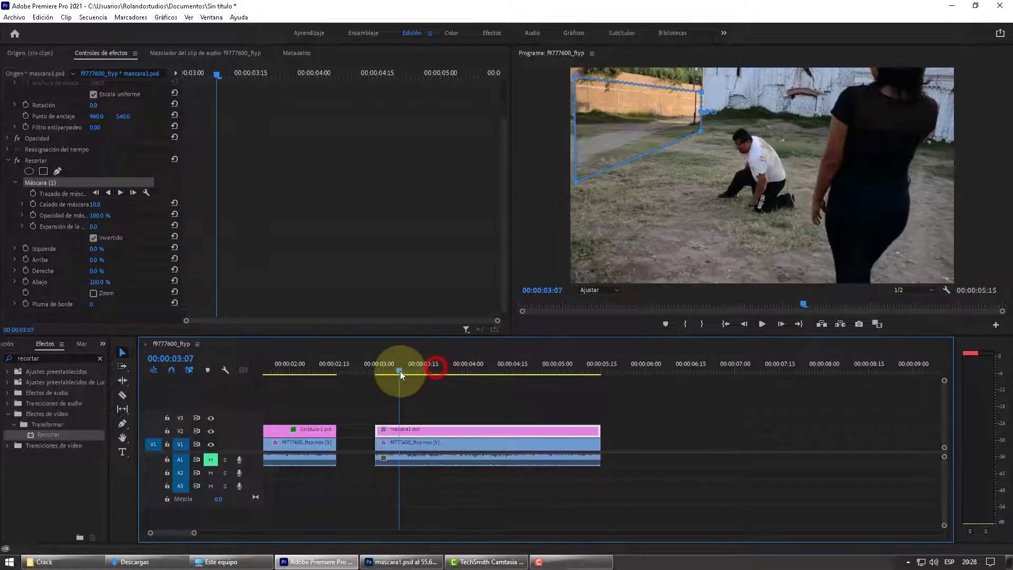
pyautogui.click(453, 444)
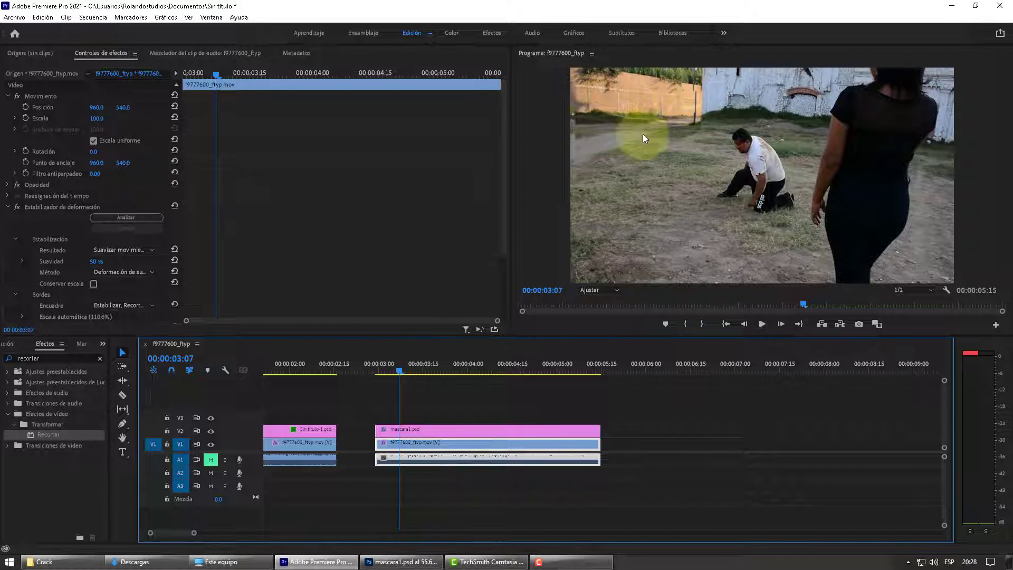
pyautogui.click(417, 428)
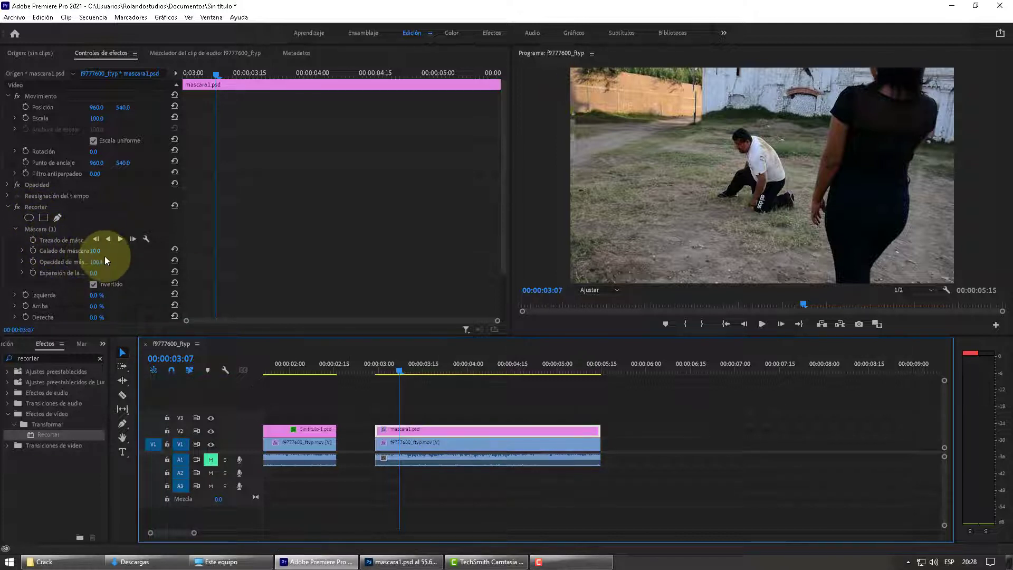
pyautogui.moveTo(95, 251); pyautogui.dragTo(119, 255)
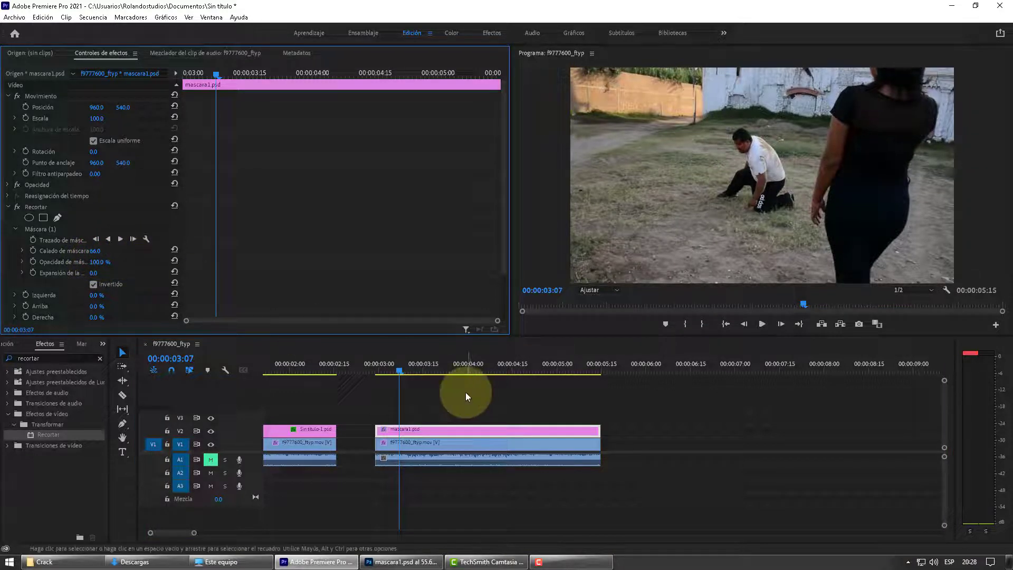
# Step: Turn on Position animation at the start of the mascara1.psd clip and set the position to 925, 526 to match the background
pyautogui.moveTo(420, 366); pyautogui.dragTo(376, 375)
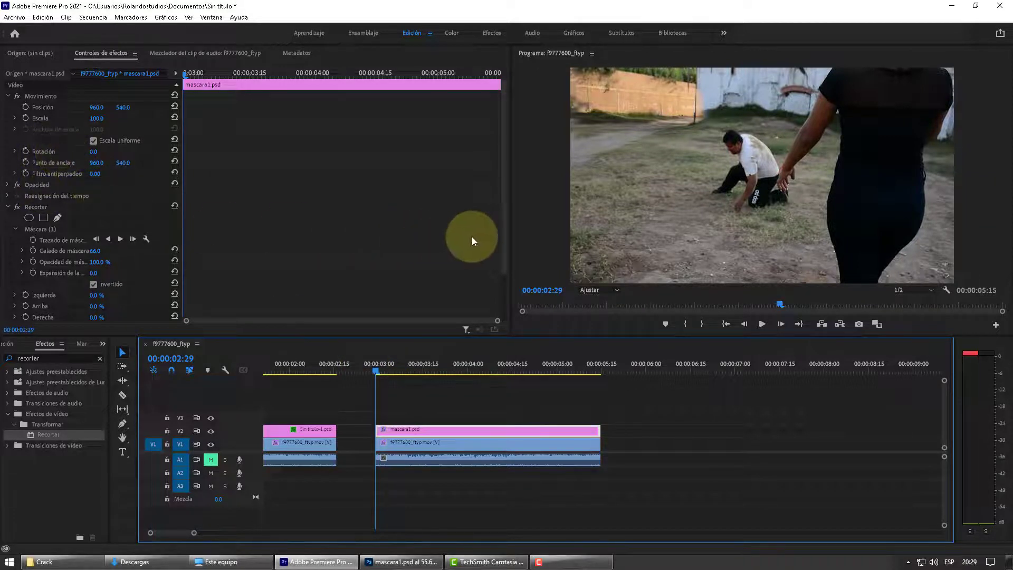
pyautogui.click(503, 238)
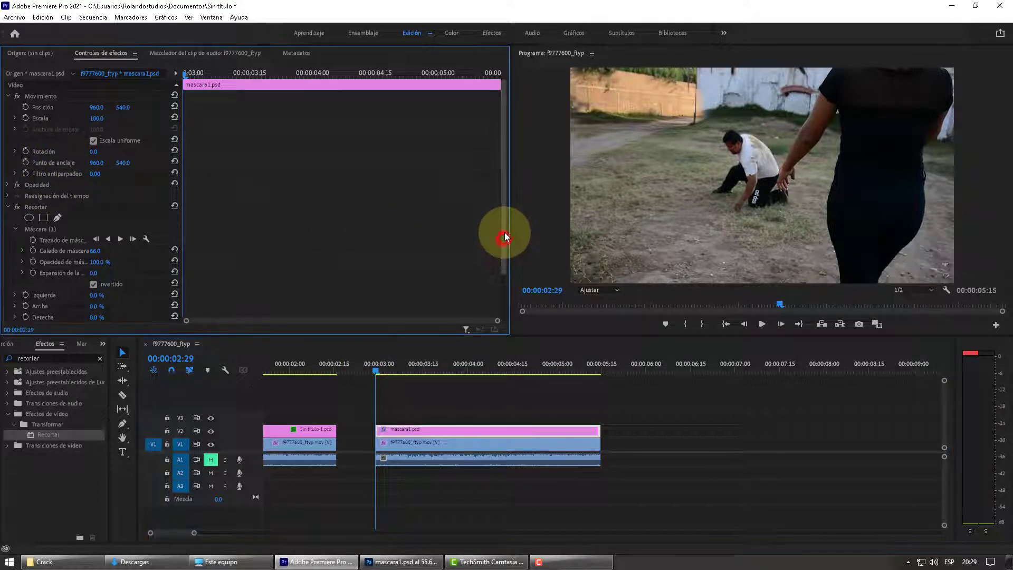
pyautogui.click(25, 108)
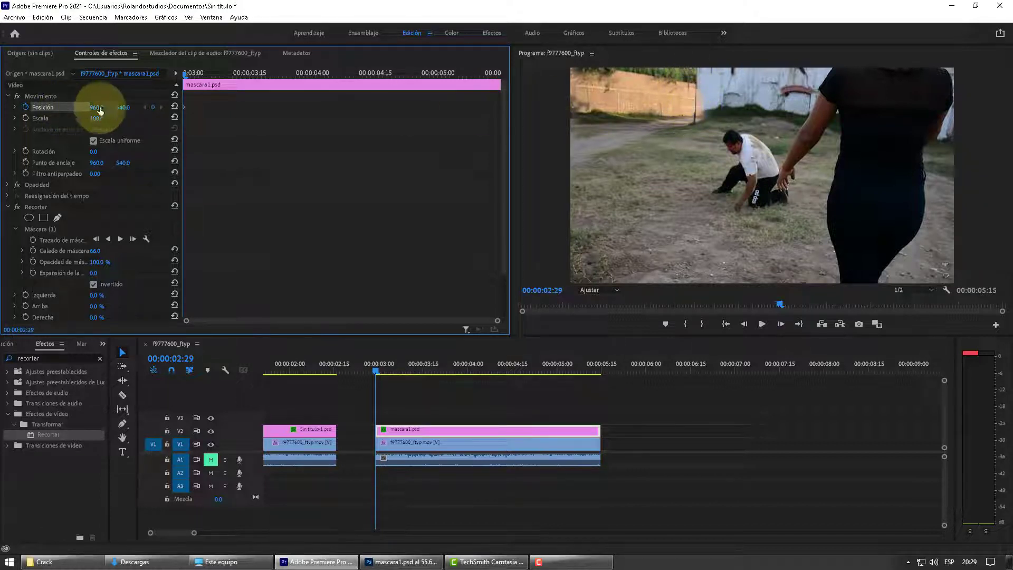
pyautogui.moveTo(99, 107); pyautogui.dragTo(75, 112)
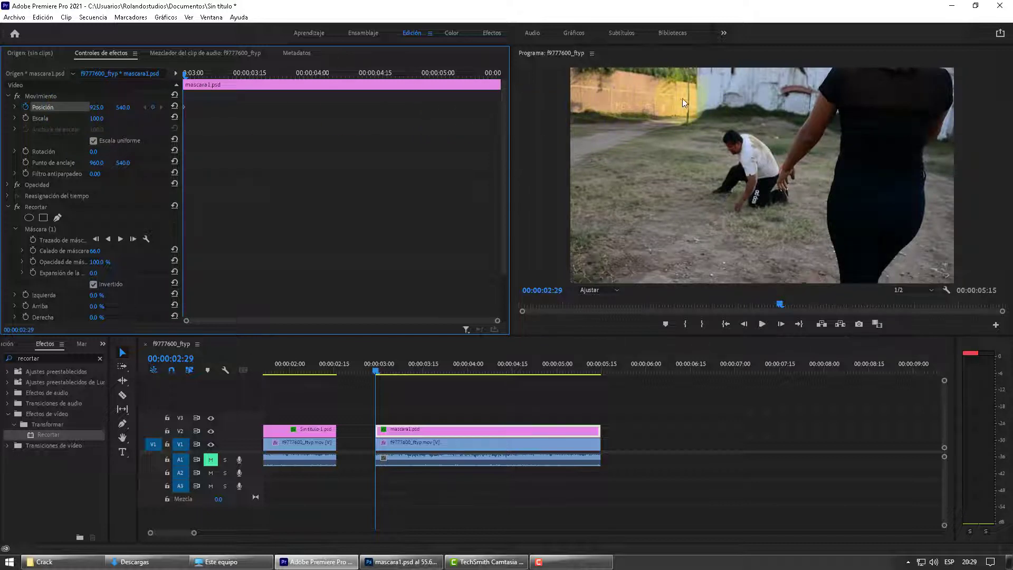
pyautogui.moveTo(120, 108); pyautogui.dragTo(123, 108)
pyautogui.moveTo(130, 110); pyautogui.dragTo(122, 108)
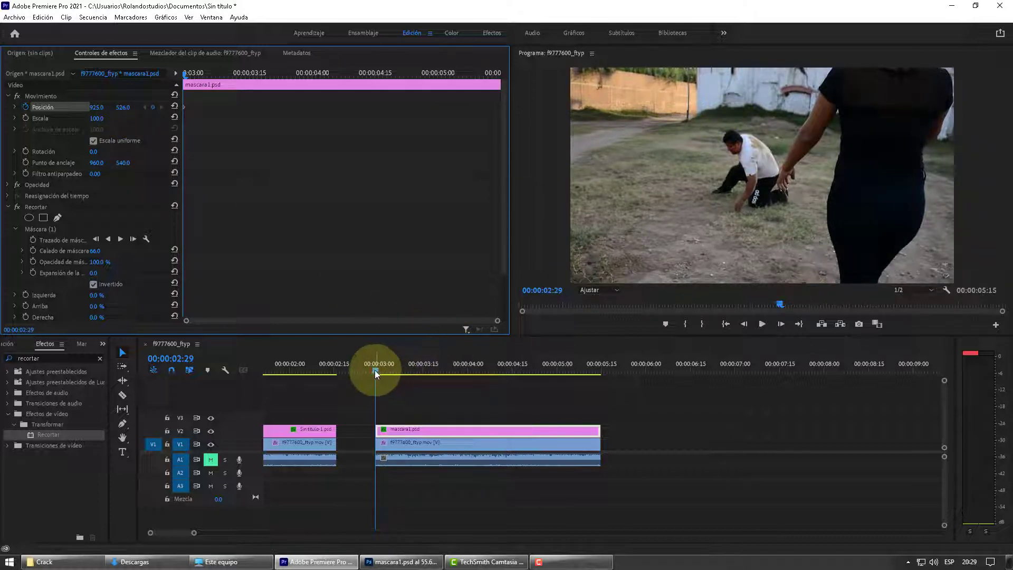
# Step: Add Position keyframes to the mascara1.psd clip: 957, 549 at 00:00:03:28 and 888, 584 at 00:00:05:07
pyautogui.moveTo(375, 371); pyautogui.dragTo(463, 390)
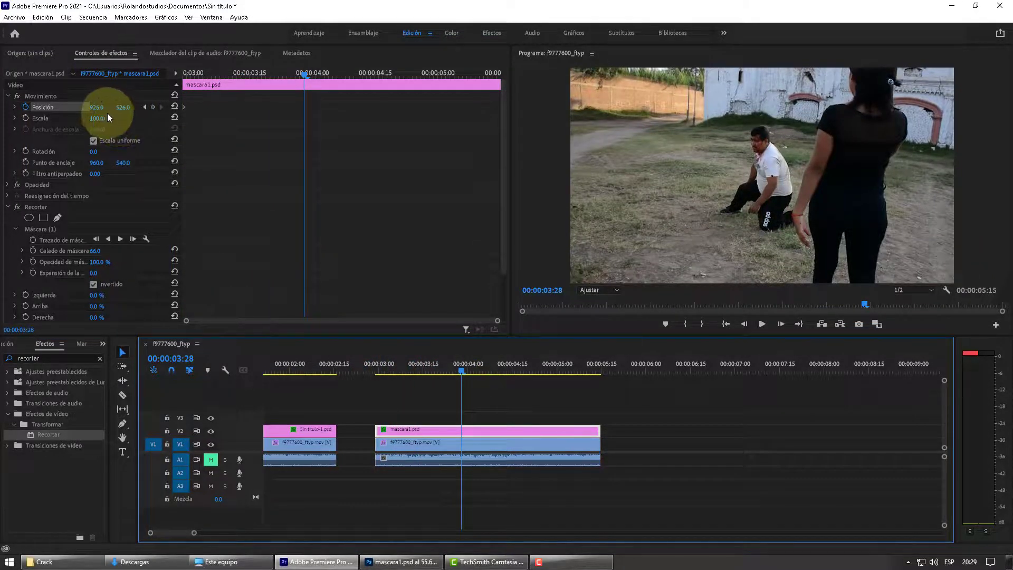
pyautogui.moveTo(96, 107); pyautogui.dragTo(139, 111)
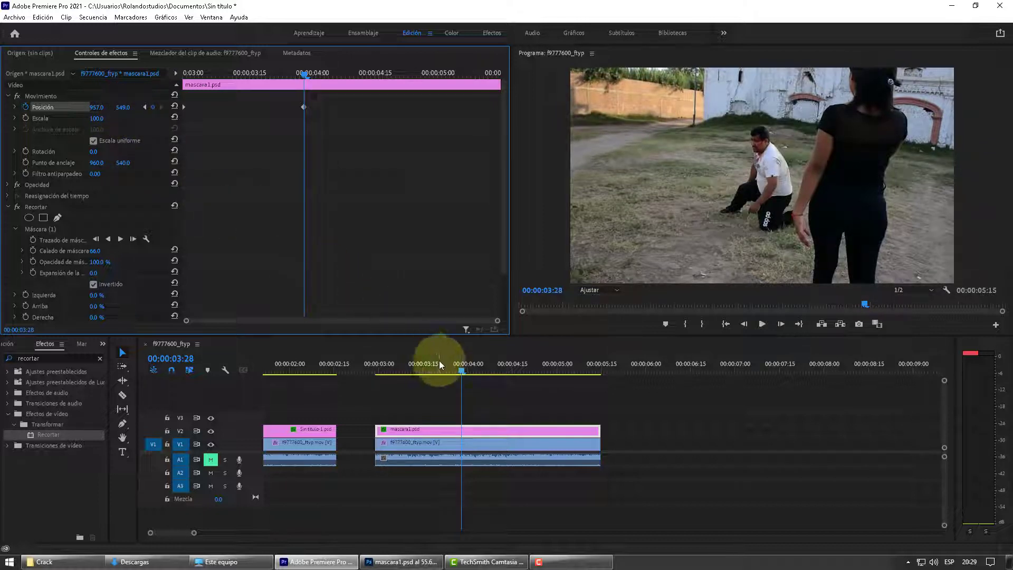
pyautogui.moveTo(461, 373); pyautogui.dragTo(578, 391)
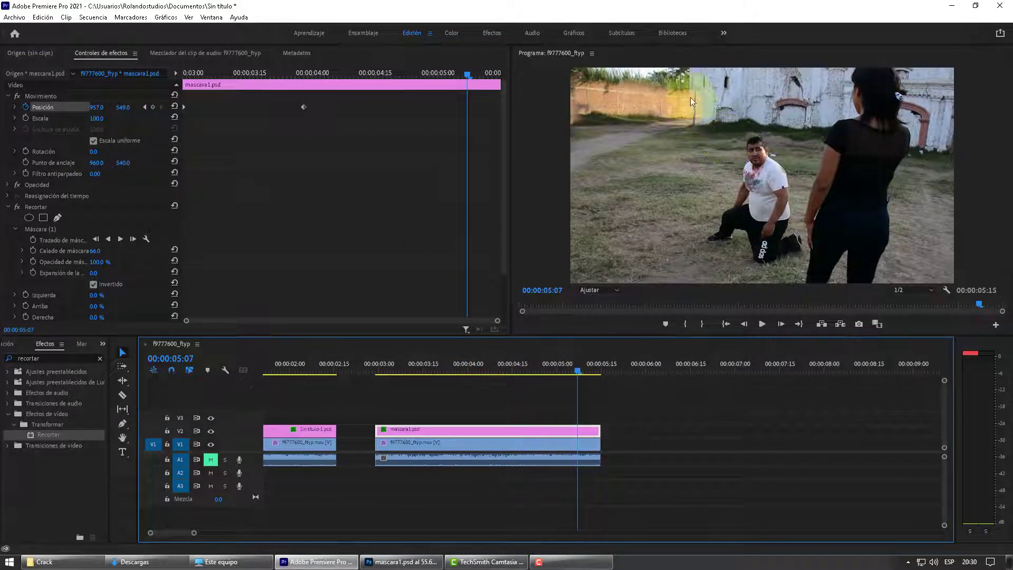
pyautogui.moveTo(99, 106); pyautogui.dragTo(61, 112)
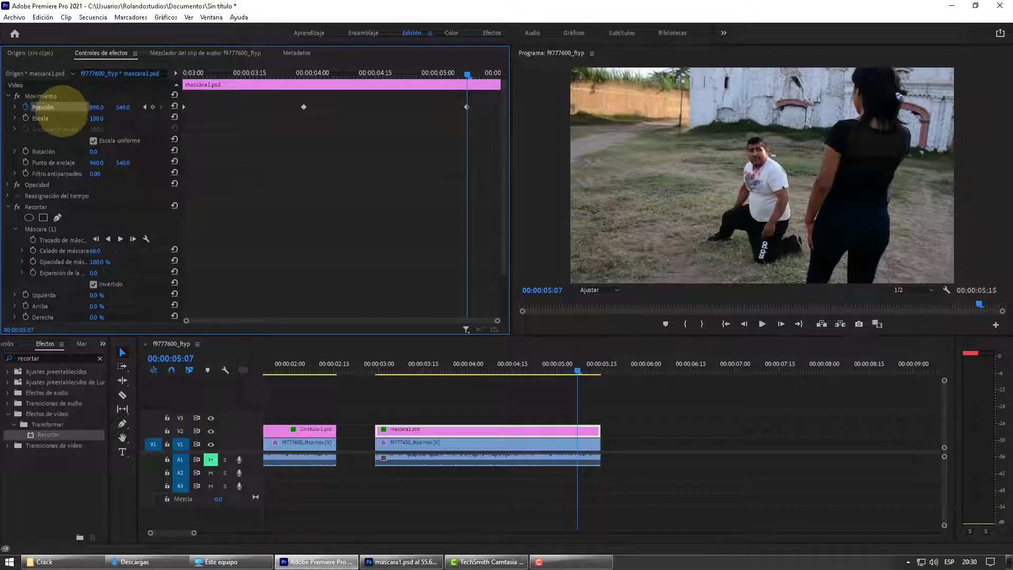
pyautogui.moveTo(122, 107); pyautogui.dragTo(142, 107)
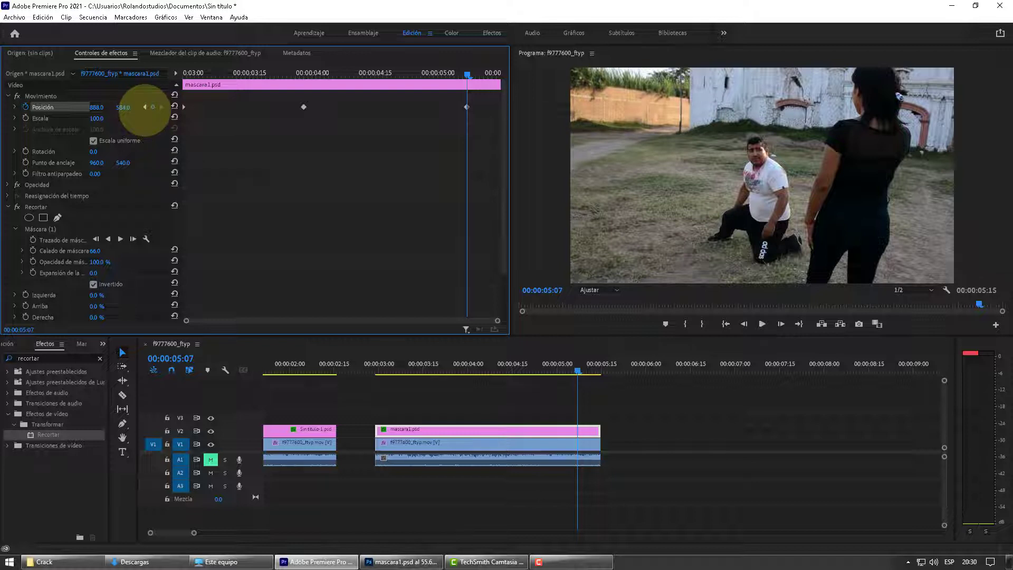
# Step: Add Position keyframes near the end of the mascara1.psd clip: 869, 593 at 00:00:05:13 and 864, 593 at 00:00:05:14
pyautogui.moveTo(580, 369); pyautogui.dragTo(597, 370)
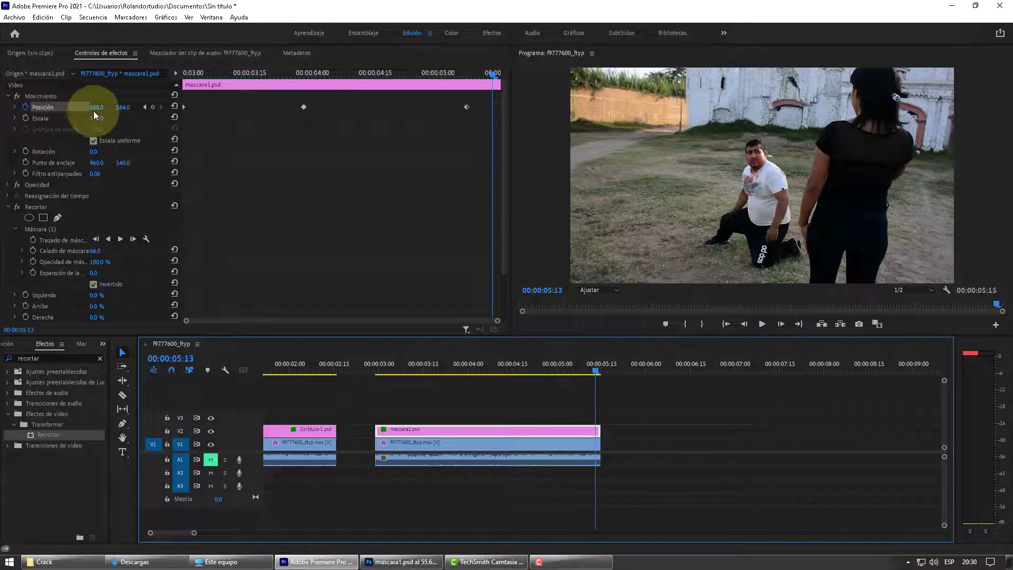
pyautogui.moveTo(98, 109); pyautogui.dragTo(82, 110)
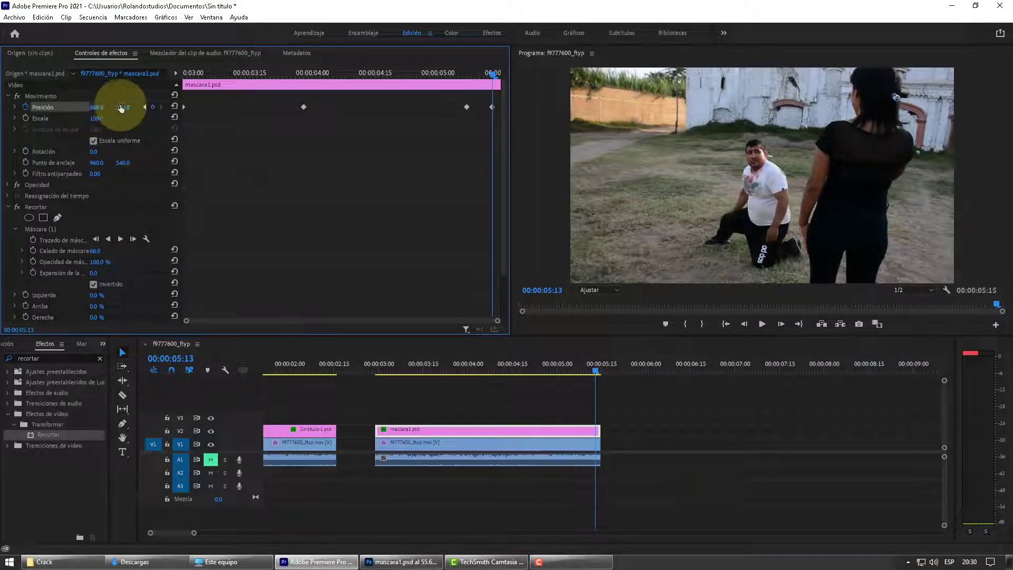
pyautogui.moveTo(123, 108)
pyautogui.mouseDown()
pyautogui.moveTo(153, 107)
pyautogui.moveTo(142, 108)
pyautogui.mouseUp()
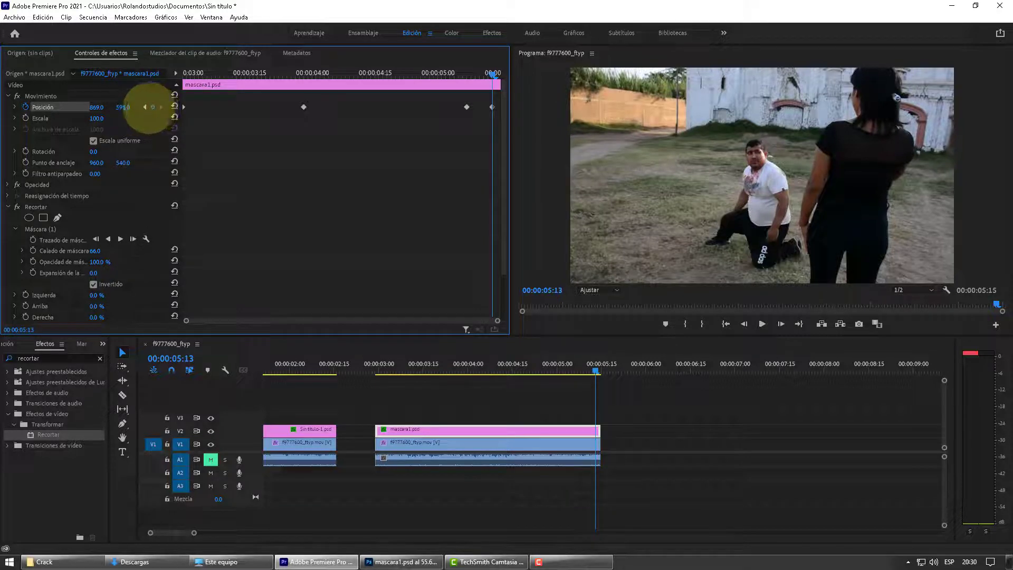
pyautogui.click(599, 372)
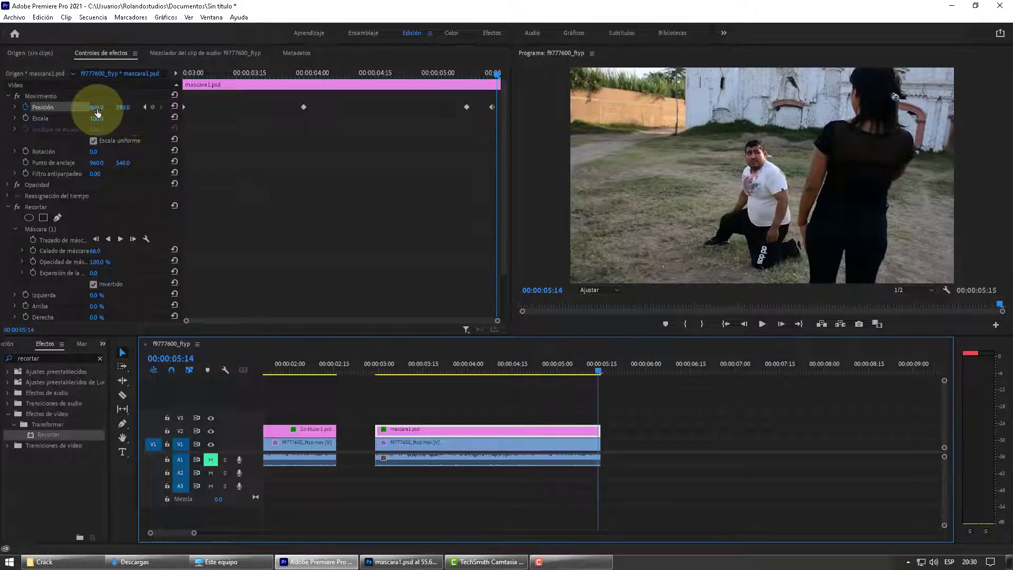
pyautogui.moveTo(96, 110); pyautogui.dragTo(78, 111)
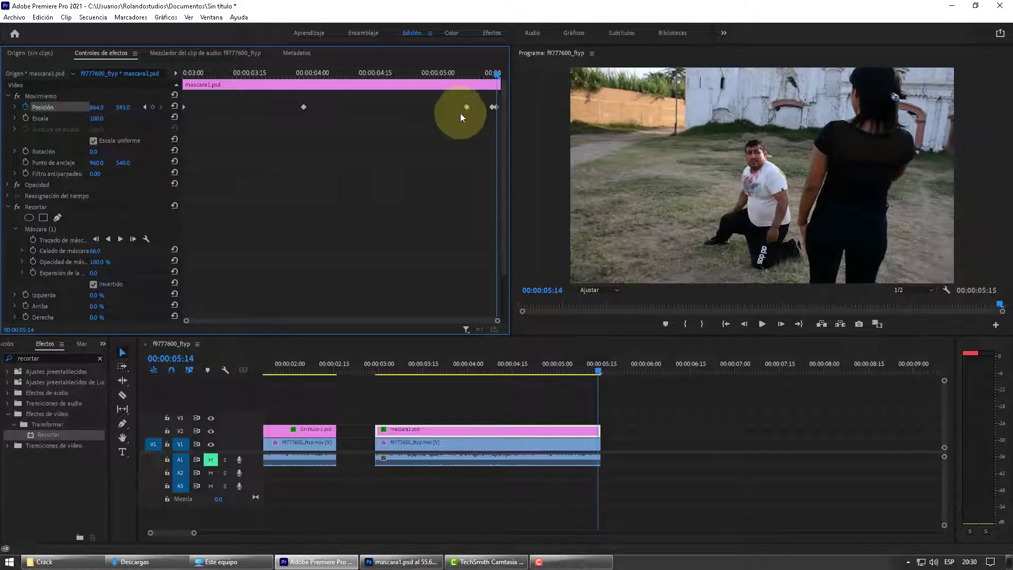
# Step: Add in-between Position keyframes to the mascara1.psd clip, with X 957.5 at 00:00:03:13 and X 935.8 at 00:00:04:15
pyautogui.moveTo(598, 371); pyautogui.dragTo(417, 404)
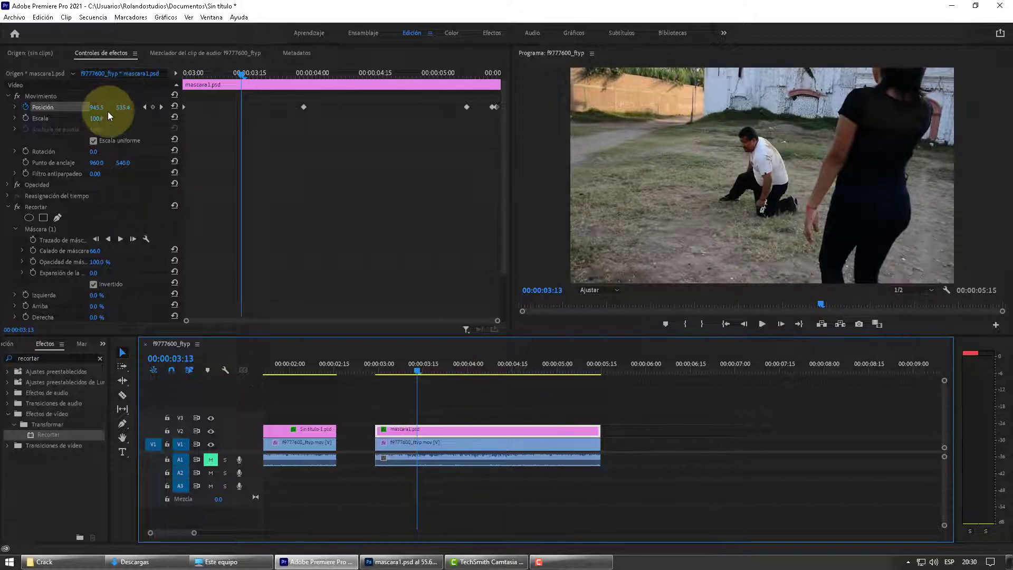
pyautogui.moveTo(97, 112); pyautogui.dragTo(110, 110)
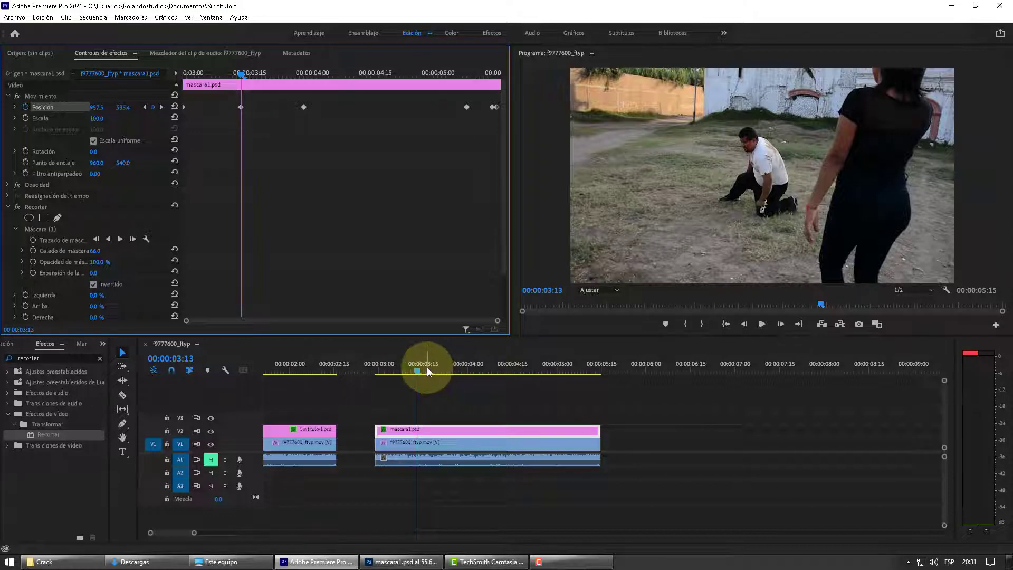
pyautogui.moveTo(416, 370); pyautogui.dragTo(510, 384)
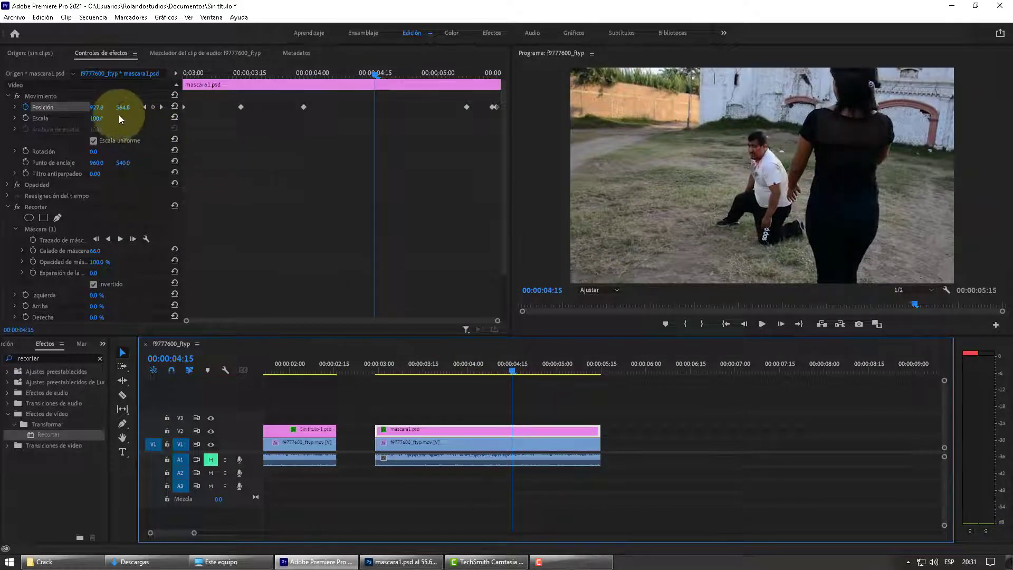
pyautogui.click(96, 108)
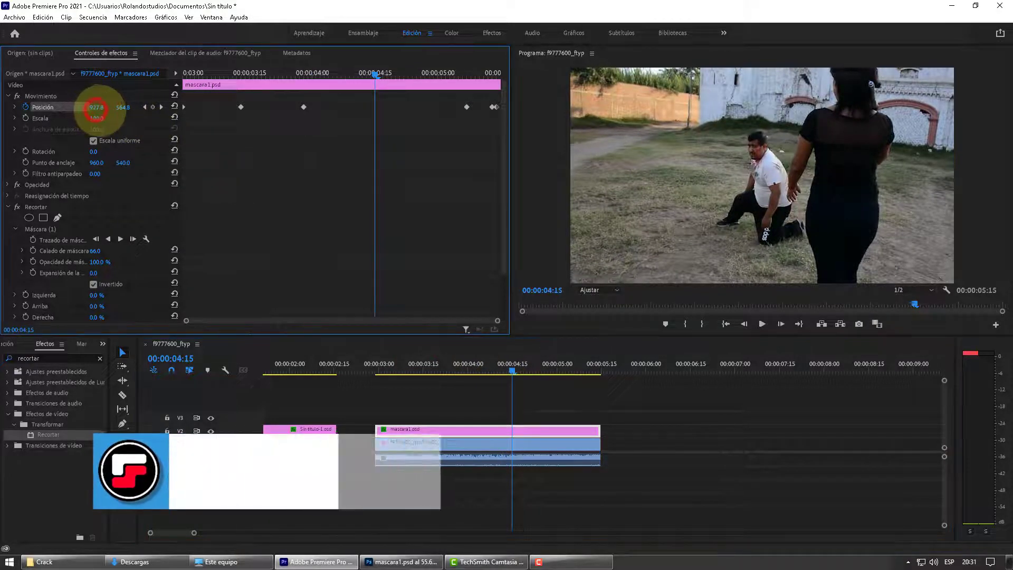
pyautogui.moveTo(100, 110); pyautogui.dragTo(108, 110)
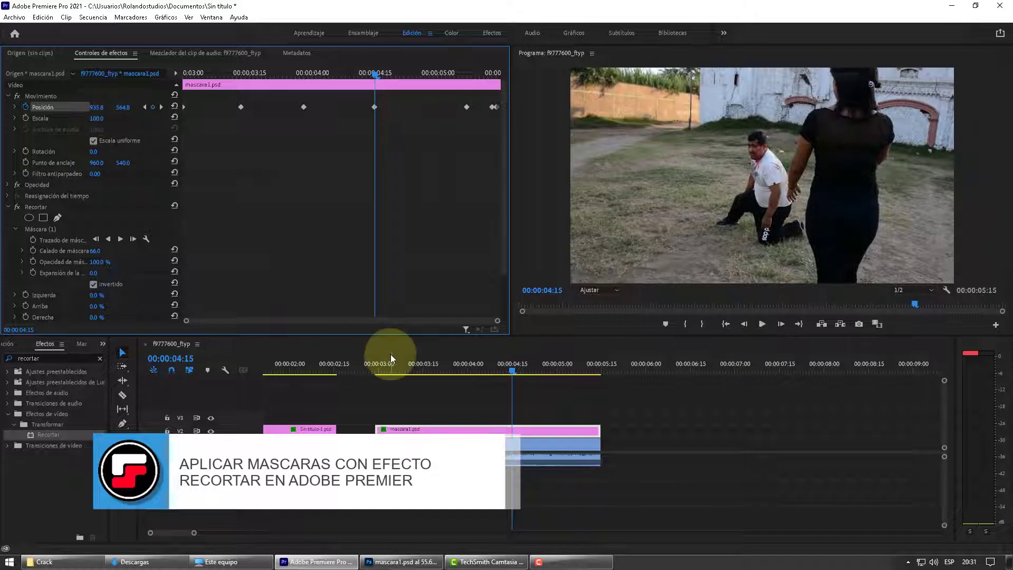
# Step: Add a Position keyframe with X 948.5 at 00:00:03:05 on the mascara1.psd clip to match the background
pyautogui.moveTo(515, 372); pyautogui.dragTo(394, 382)
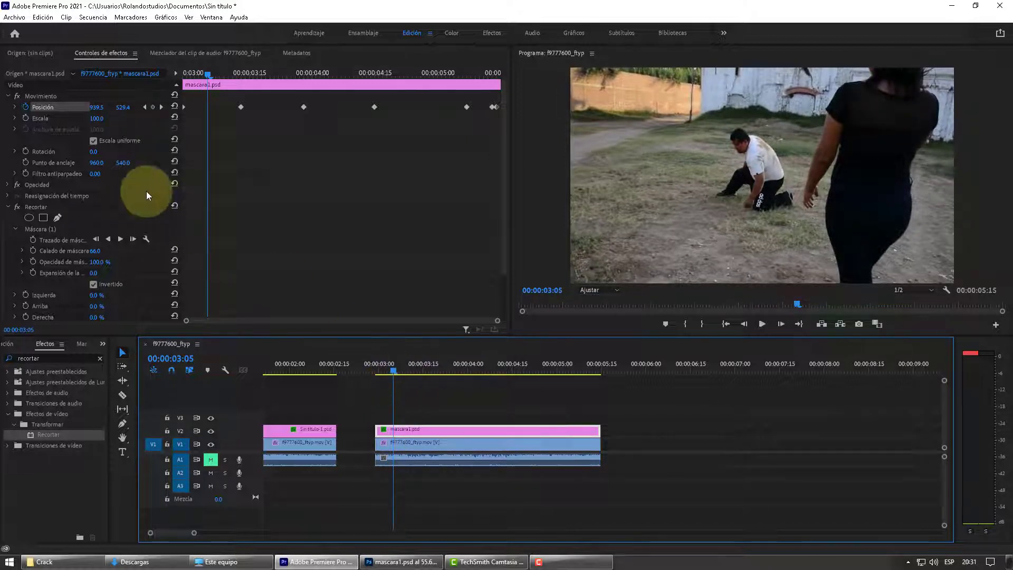
pyautogui.click(97, 107)
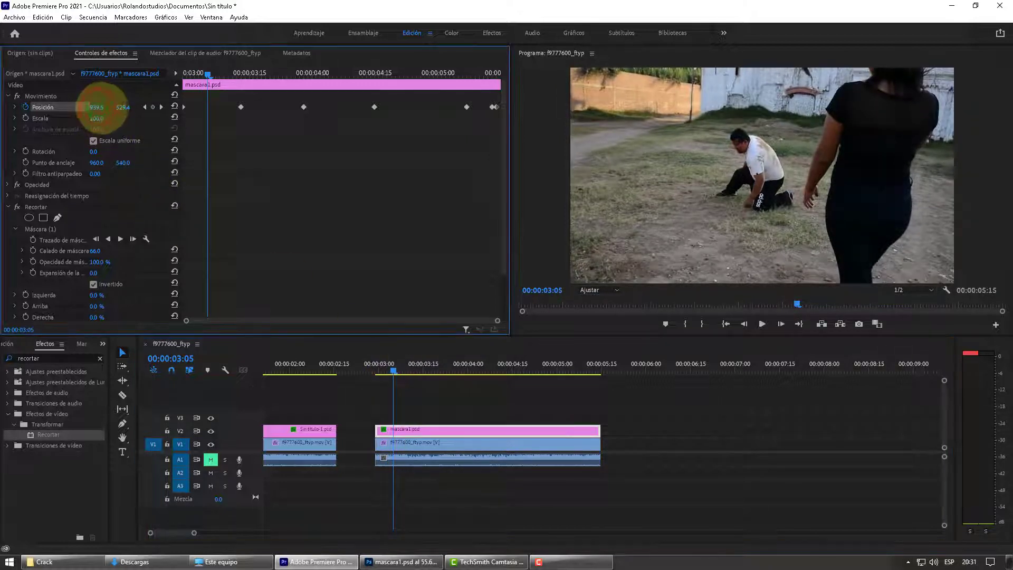
pyautogui.moveTo(117, 110); pyautogui.dragTo(126, 112)
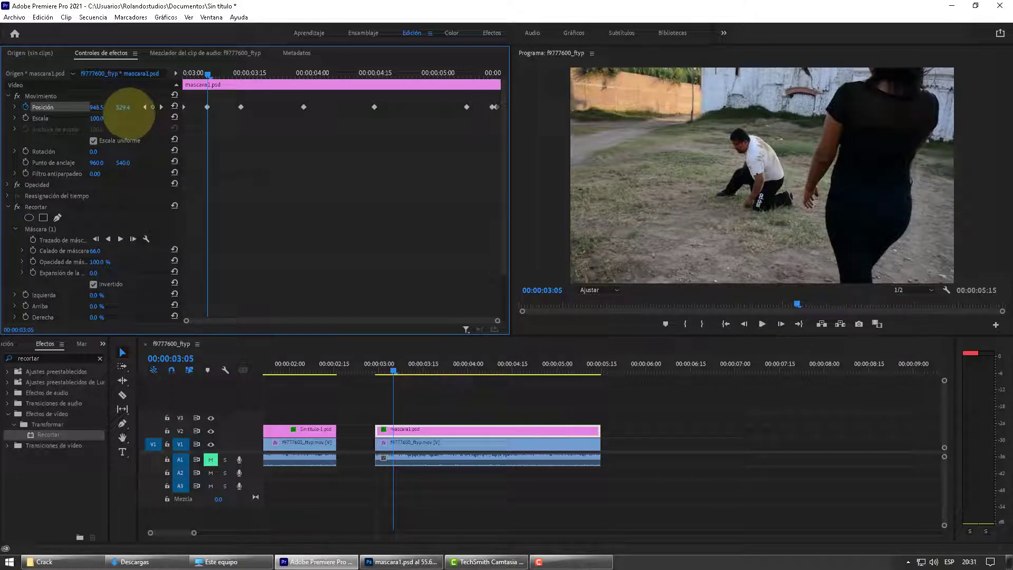
# Step: Compare the frame with track V2 hidden and shown, and scrub through the mascara1.psd clip to check the masked overlay
pyautogui.moveTo(392, 371); pyautogui.dragTo(520, 387)
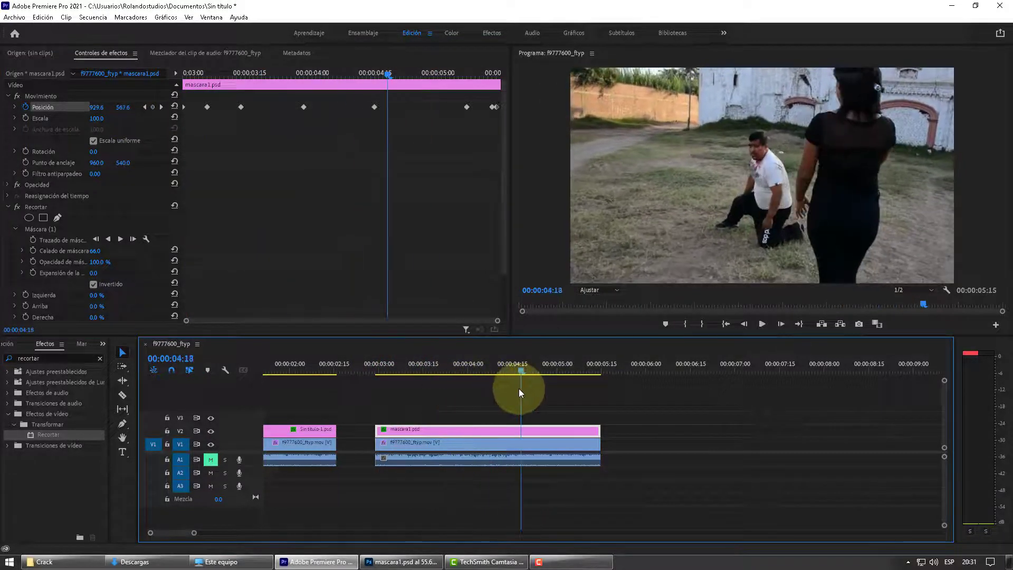
pyautogui.click(211, 431)
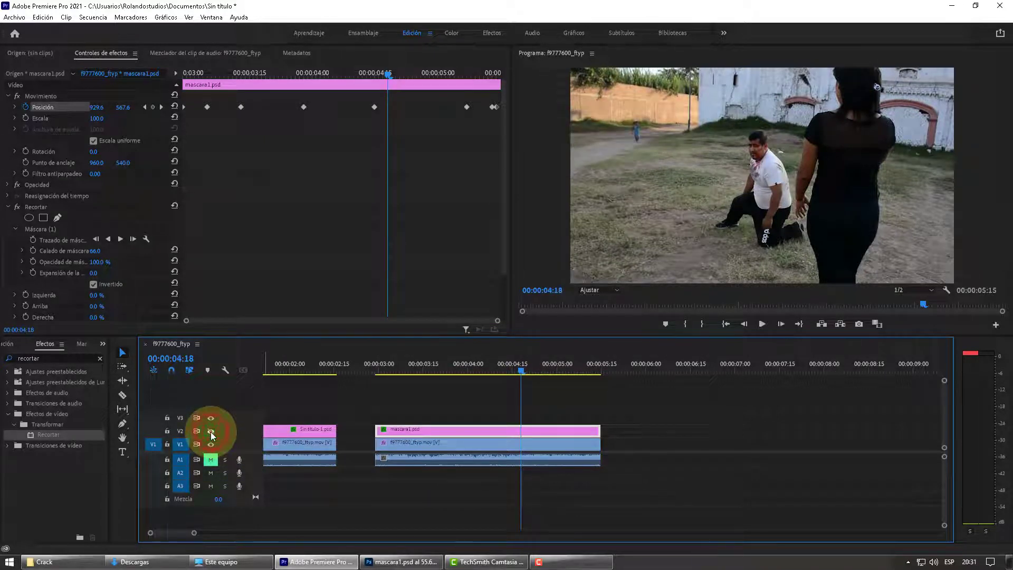
pyautogui.click(210, 431)
pyautogui.click(210, 431)
pyautogui.click(210, 431)
pyautogui.click(211, 431)
pyautogui.moveTo(391, 365); pyautogui.dragTo(549, 364)
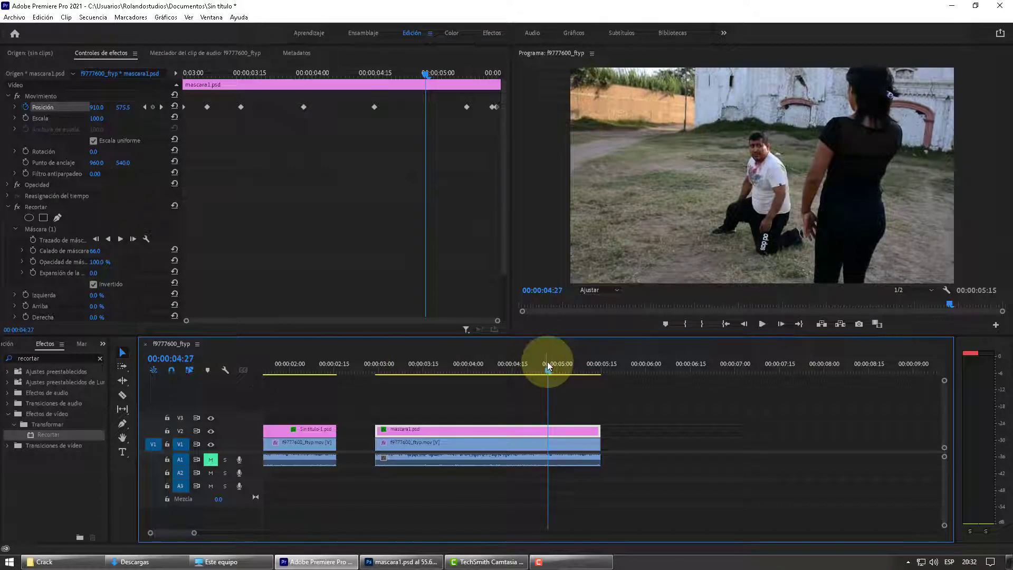